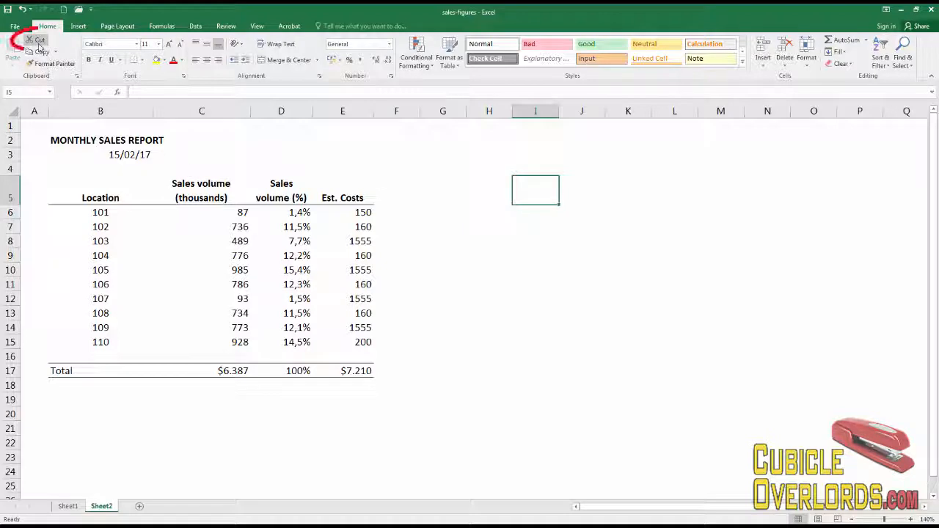
left_click(452, 219)
left_click(363, 212)
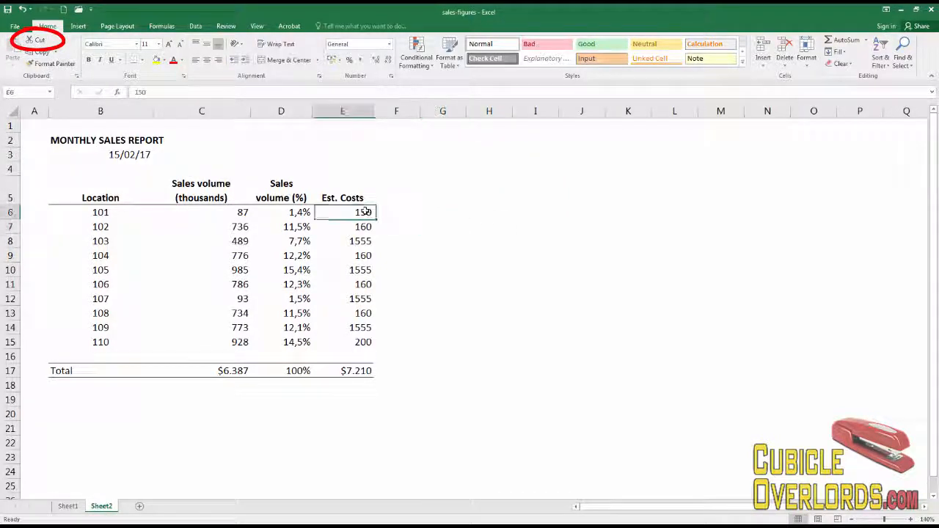
left_click(360, 342, "shift")
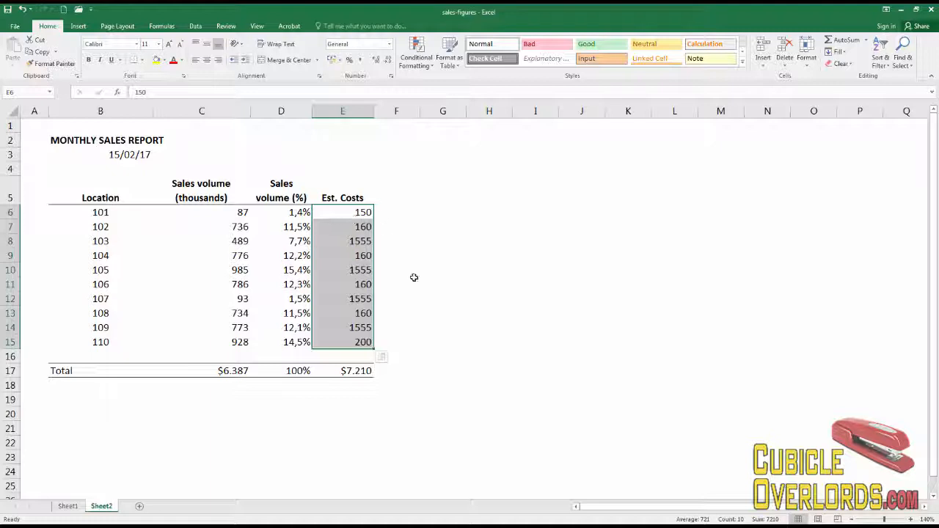
left_click(429, 226)
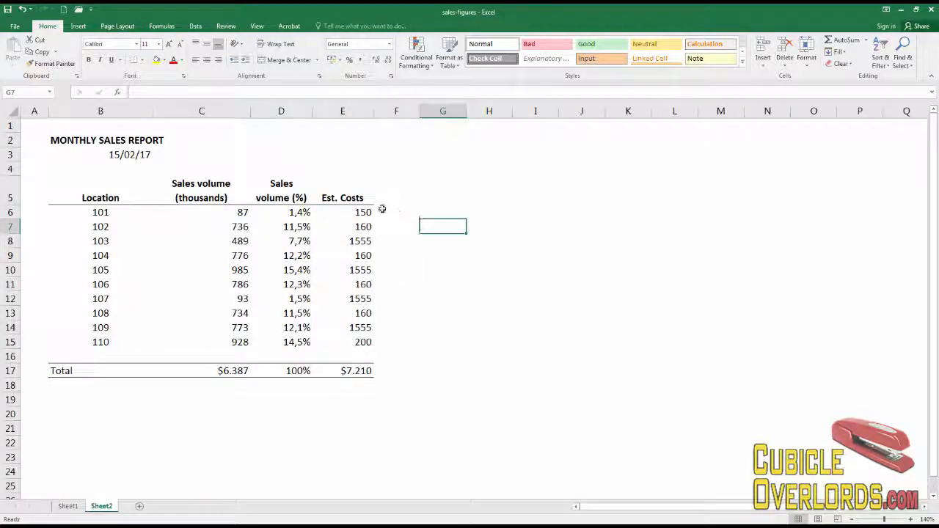
Step: Cut the Est. Costs block E5:E17, including header and total, and paste it into column F starting at F5
left_click(351, 198)
left_click(360, 371, "shift")
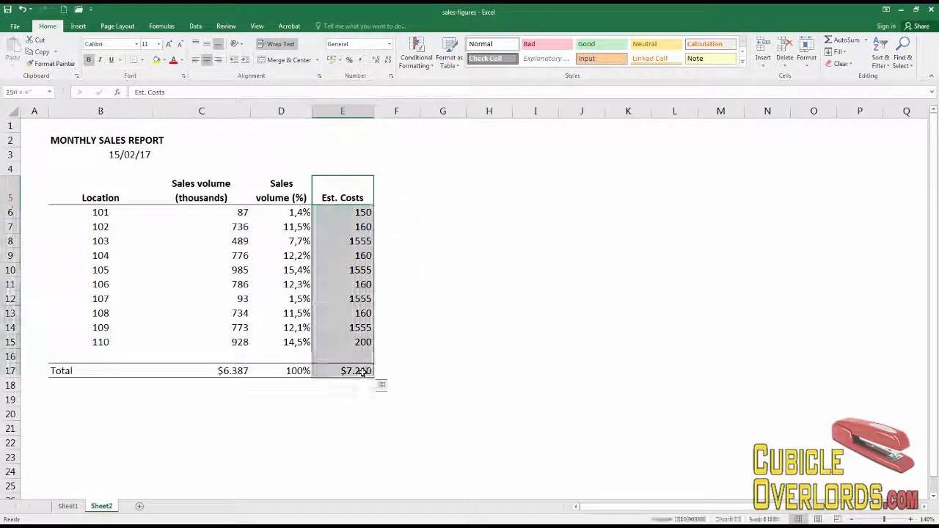
left_click(40, 41)
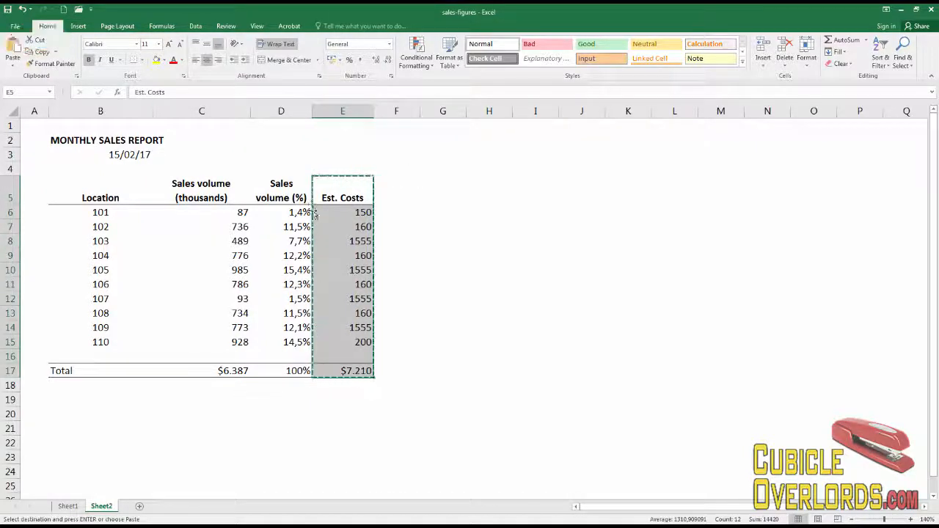
left_click(410, 193)
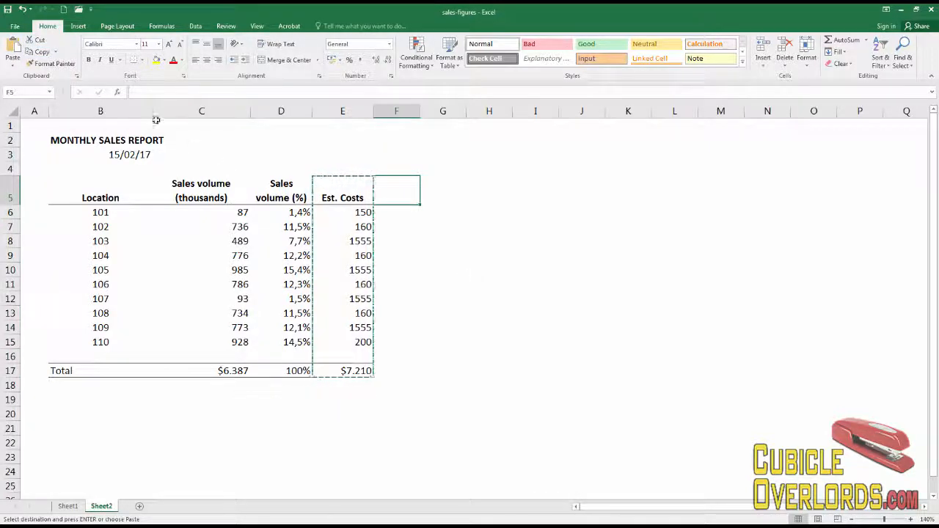
left_click(13, 50)
left_click(486, 241)
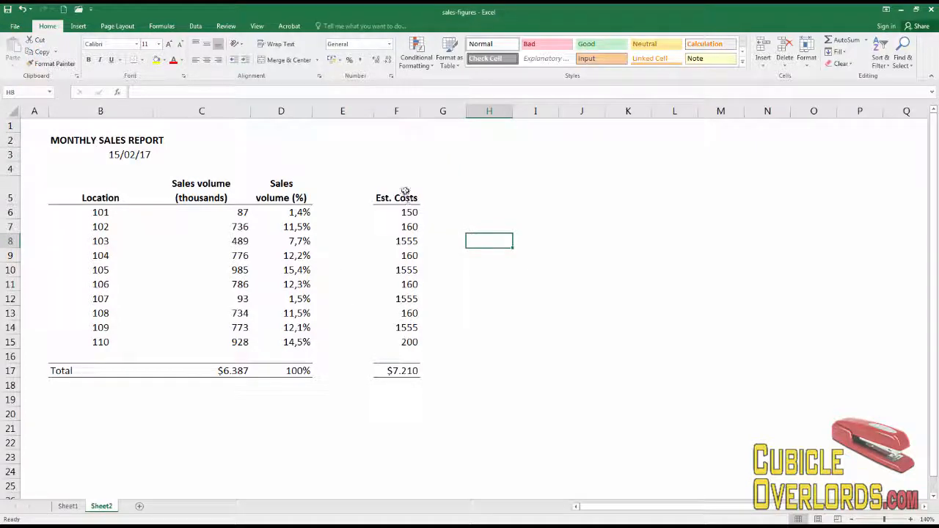
Step: Copy the Est. Costs block F5:F17 and paste the duplicate starting at G5
left_click_drag(405, 193, 403, 369)
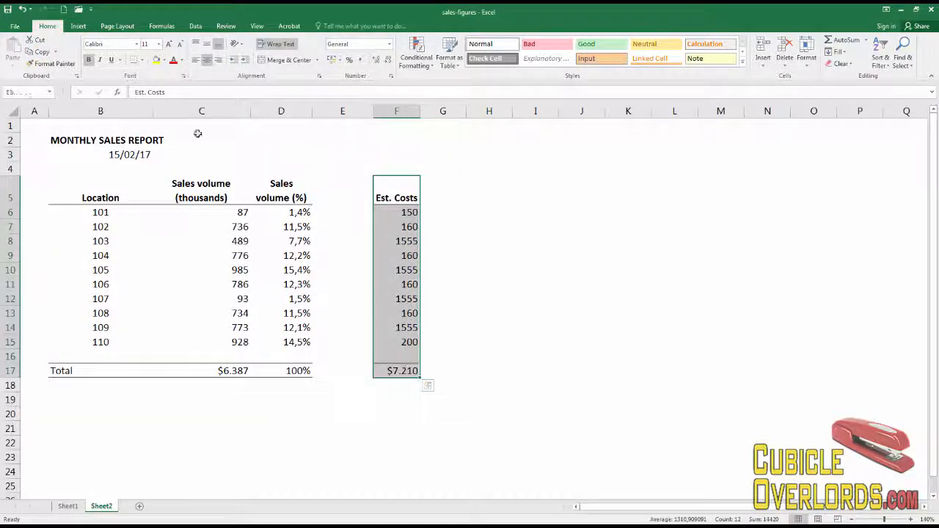
left_click(41, 52)
left_click(441, 200)
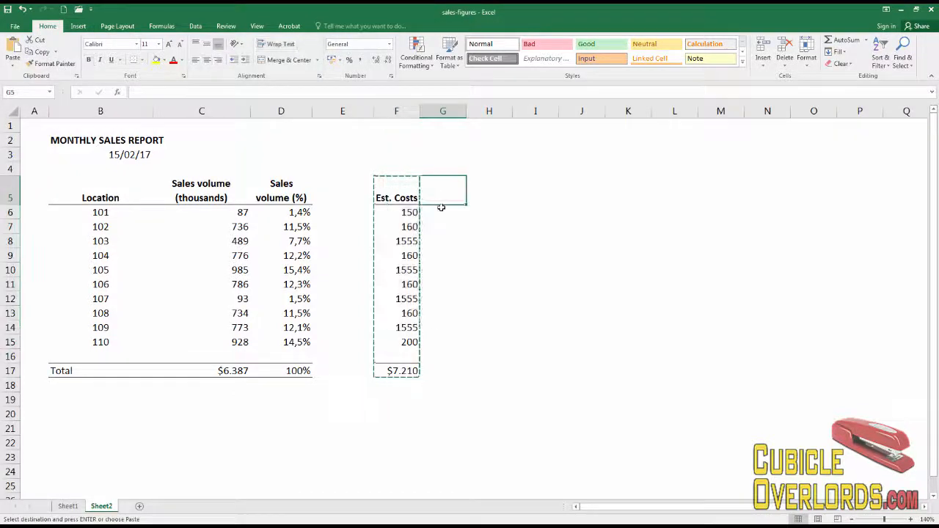
key("ctrl+v")
Step: Clear the contents of the original Est. Costs block F5:F17
left_click(404, 187)
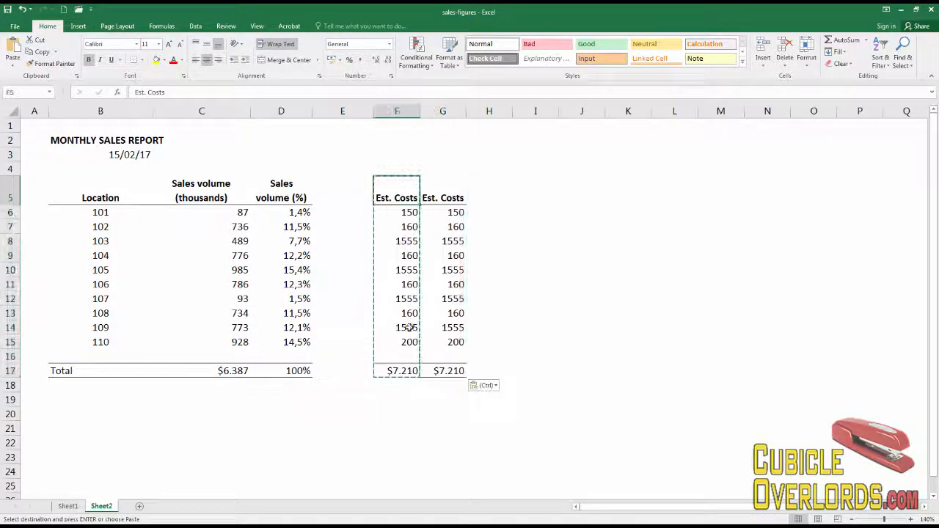
left_click(397, 374, "shift")
key("Delete")
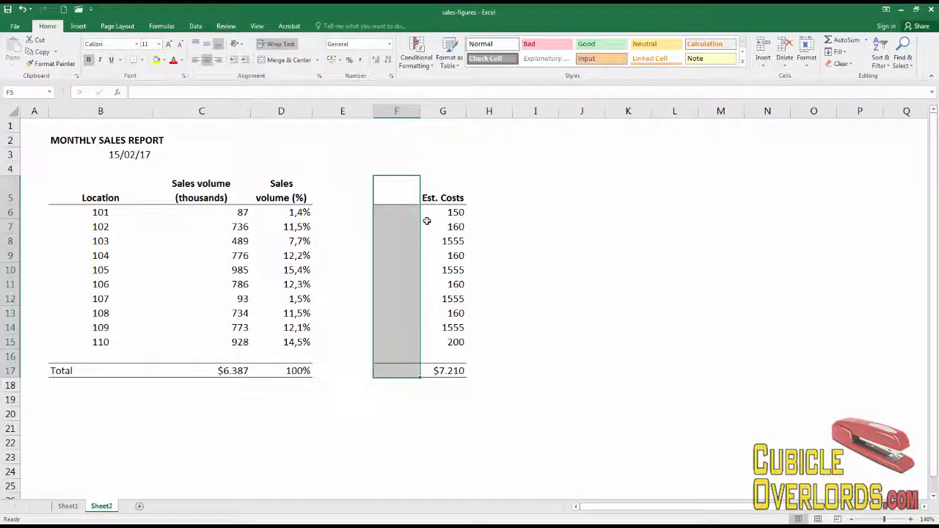
Step: Undo the clearing of column F and the paste into column G
key("ctrl+z")
key("ctrl+z")
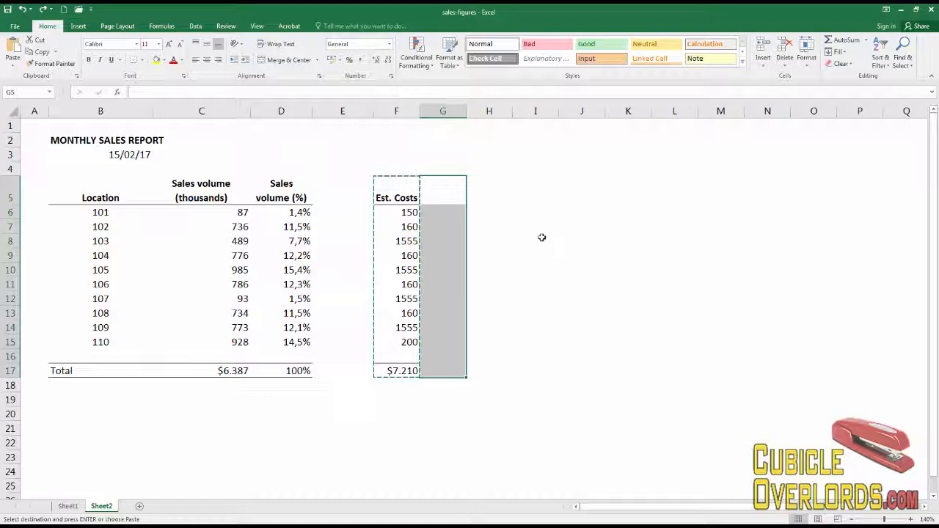
left_click(541, 237)
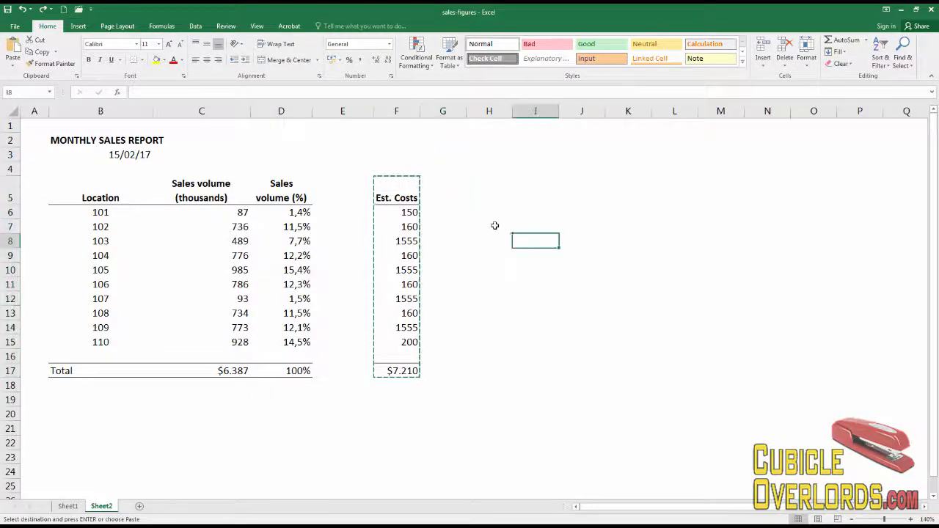
Step: Try to move the Est. Costs block F5:F17 by its border instead of cutting and pasting
left_click(408, 198)
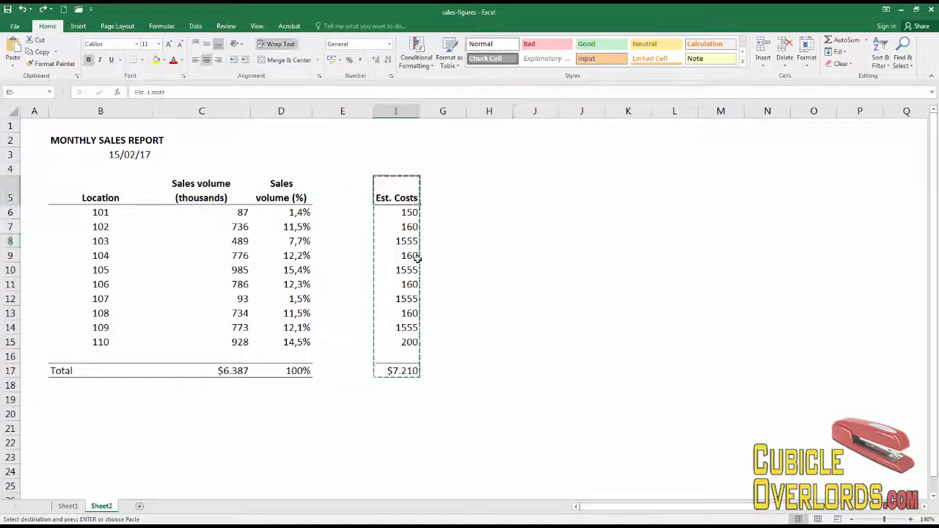
left_click(408, 370, "shift")
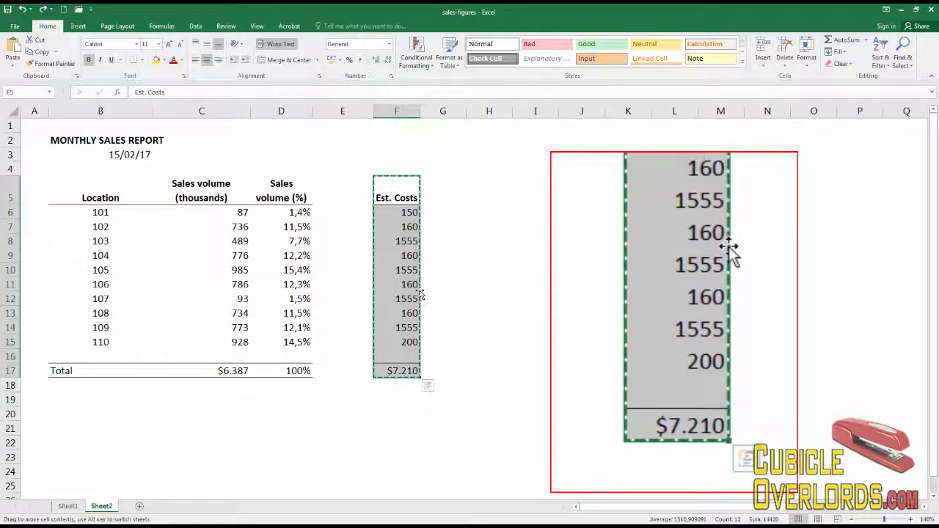
left_click_drag(421, 293, 383, 275)
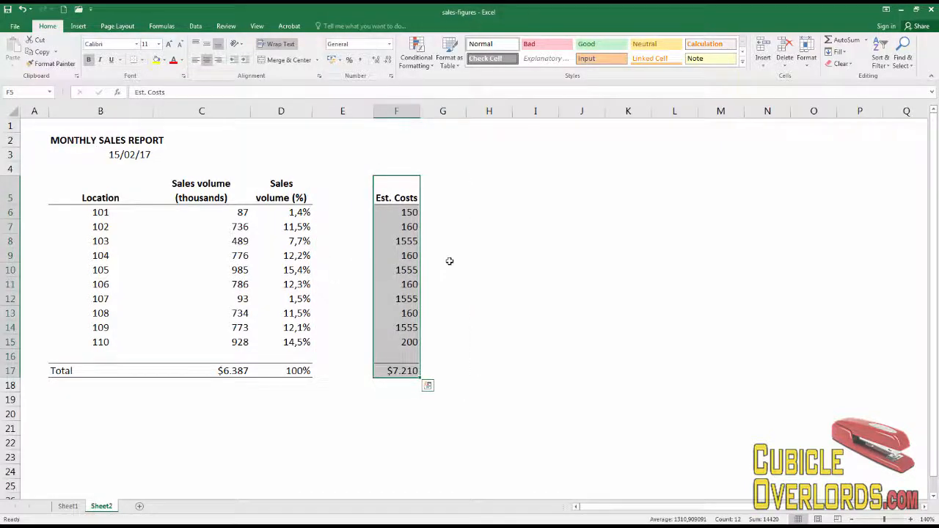
left_click(449, 260)
left_click(400, 196)
left_click(394, 372, "shift")
left_click(470, 269)
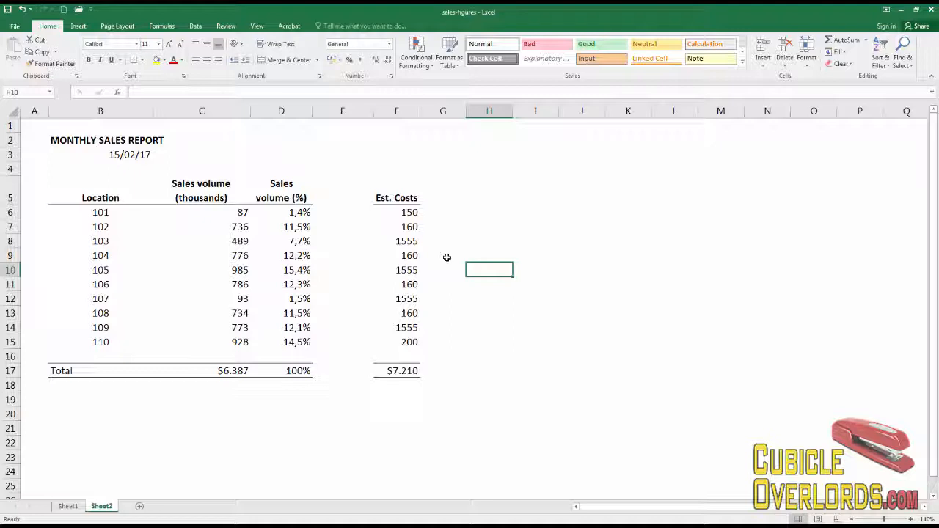
left_click(400, 199)
left_click(404, 269)
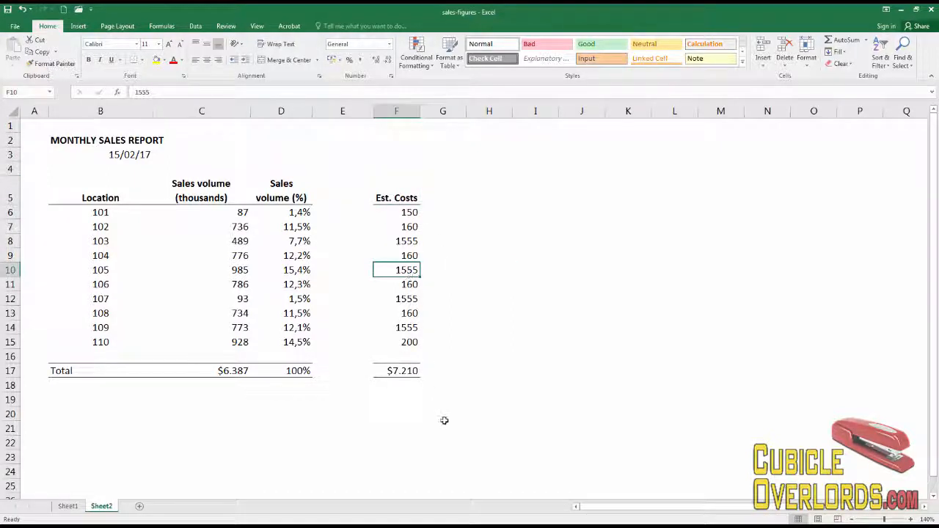
Step: Copy cells F8:F10 to the clipboard and enter "as" in cell I8 without pasting
left_click_drag(416, 241, 404, 276)
left_click(38, 52)
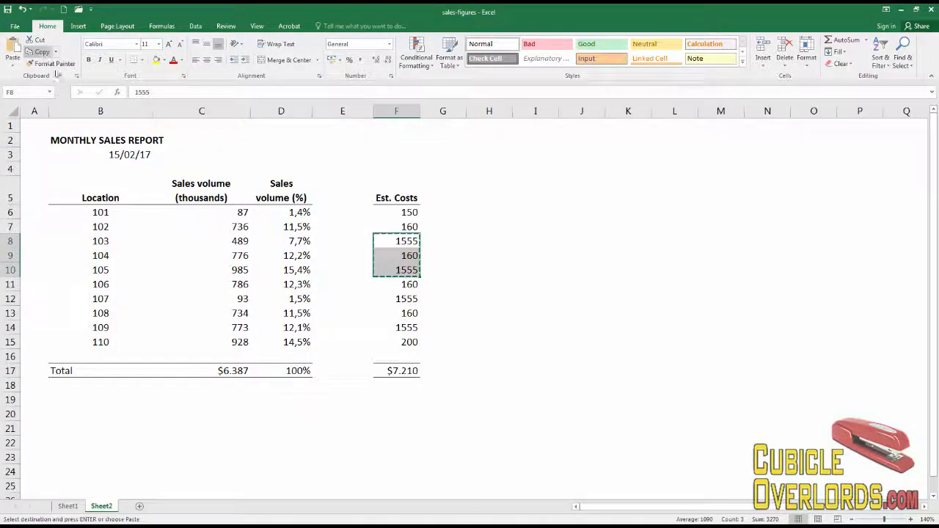
left_click(532, 287)
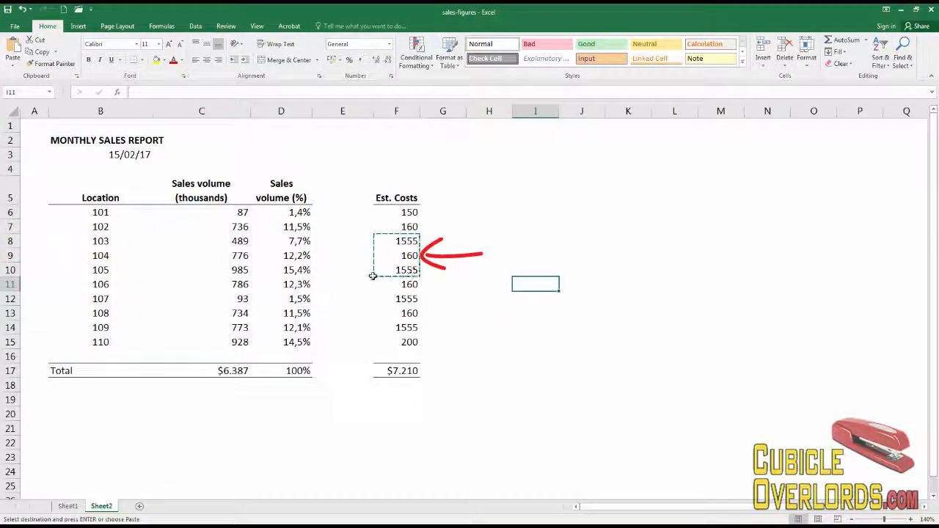
left_click(530, 245)
type("as")
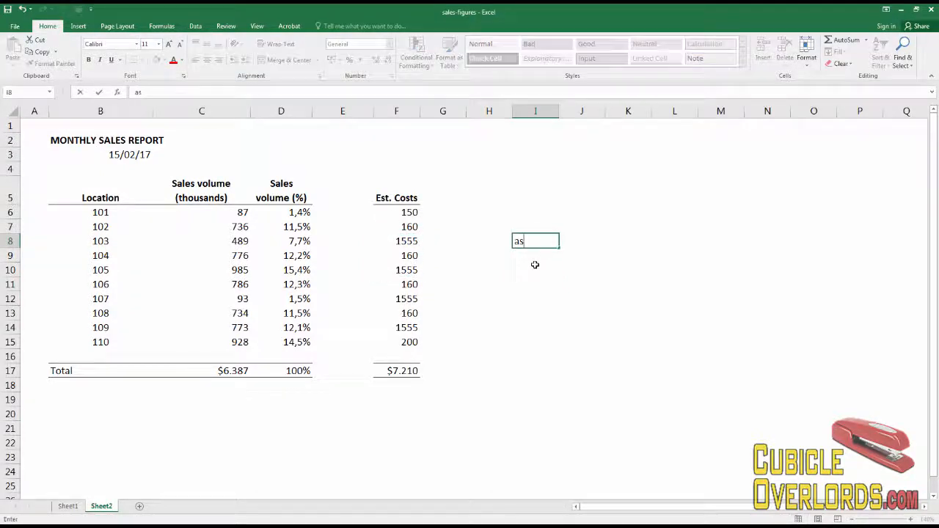
key("Return")
left_click(537, 243)
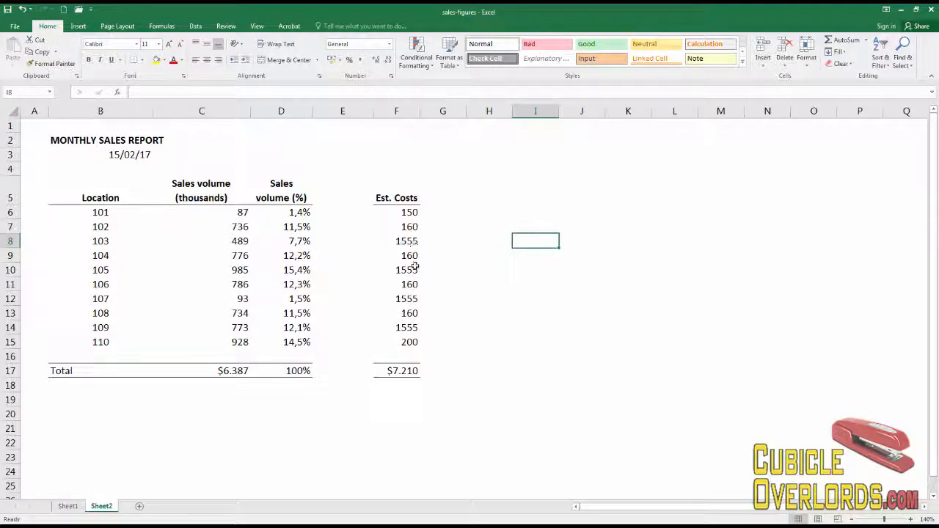
Step: Copy cells F9:F11 to the clipboard, begin the entry "a" in cell I7, and cancel it
left_click_drag(408, 251, 408, 286)
left_click(35, 51)
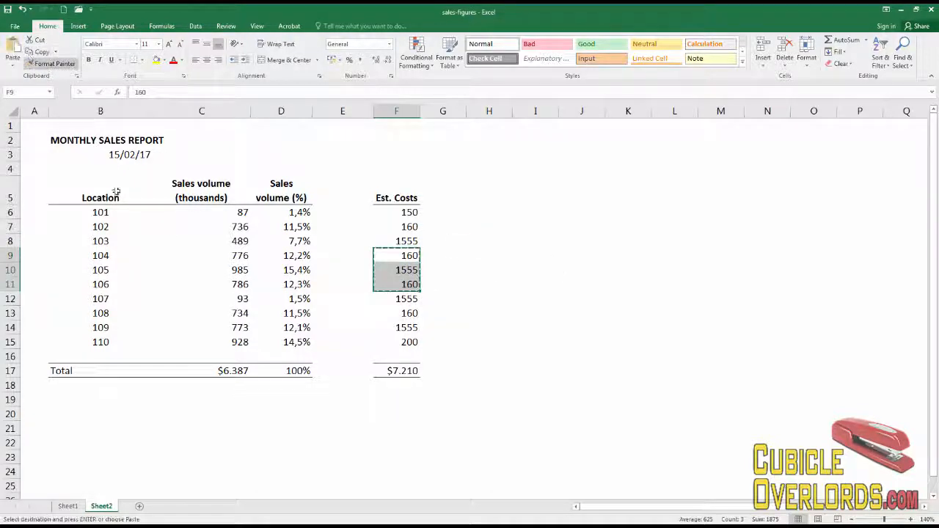
left_click(523, 230)
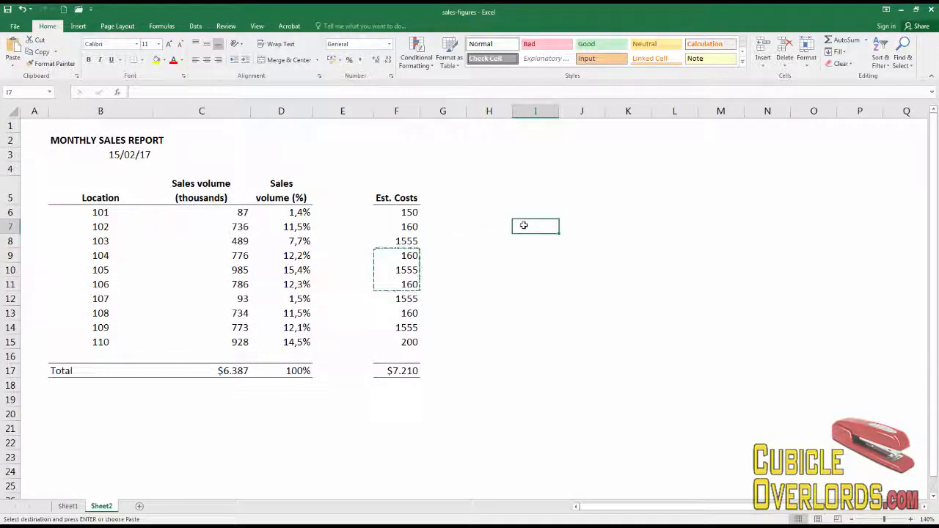
type("a")
key("Escape")
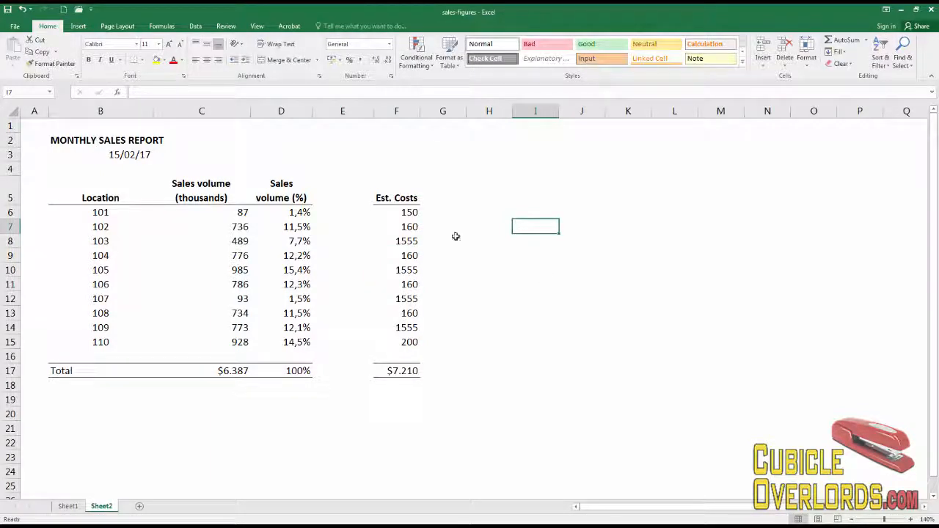
Step: Copy the Est. Costs cells F8:F10 to the clipboard
left_click(400, 240)
left_click(408, 269, "shift")
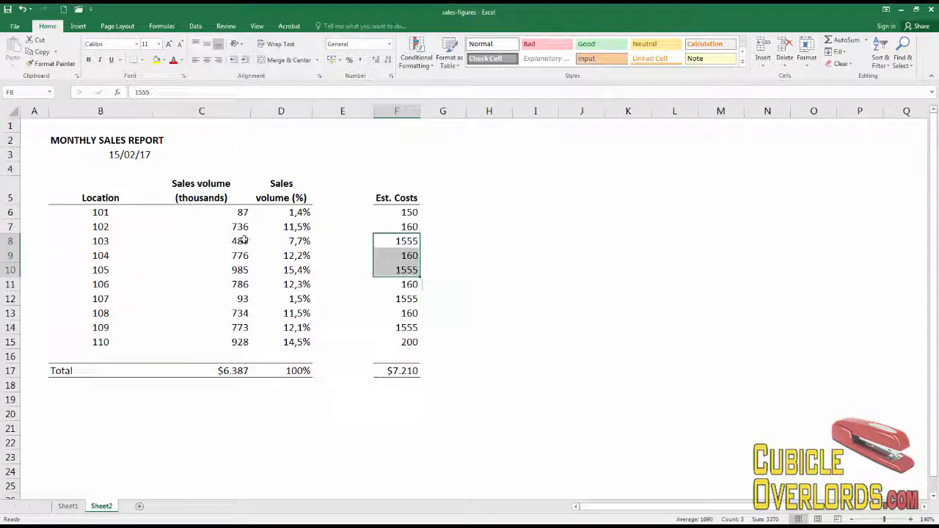
left_click(38, 52)
key("ctrl+Up")
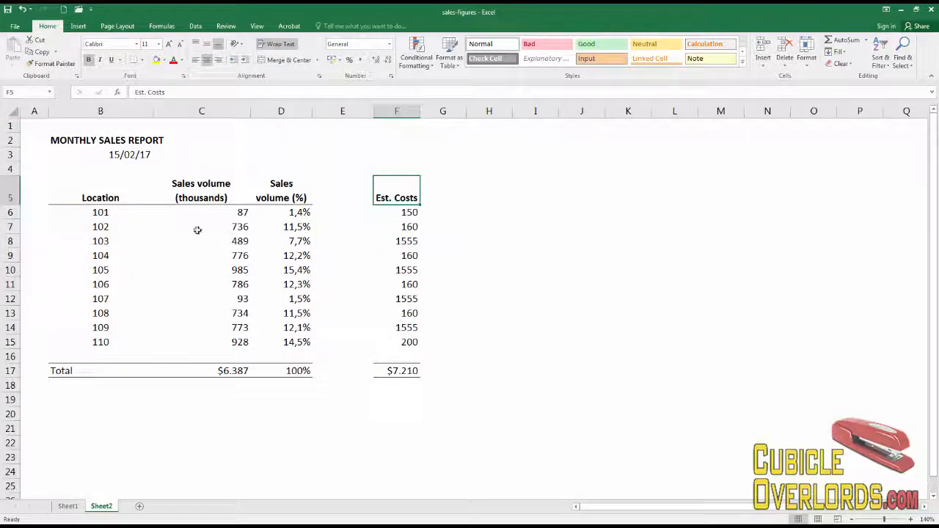
left_click(53, 66)
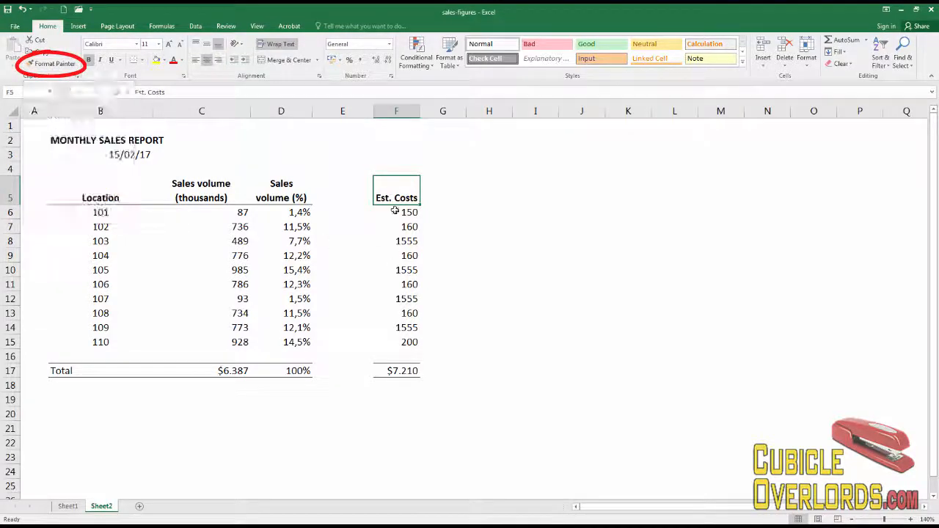
key("Escape")
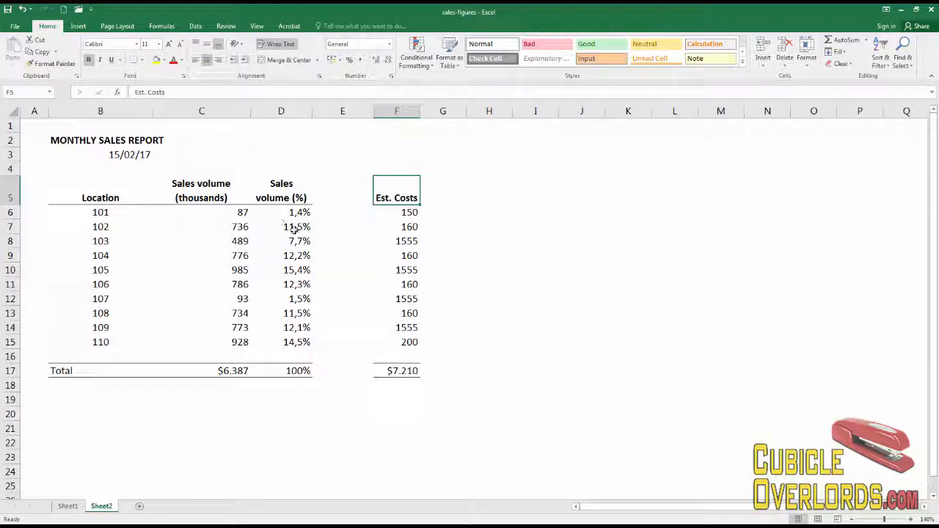
Step: Apply the percentage formatting of D7:D9 to F7:F9 with Format Painter and widen column F to fit the values
left_click_drag(294, 227, 294, 307)
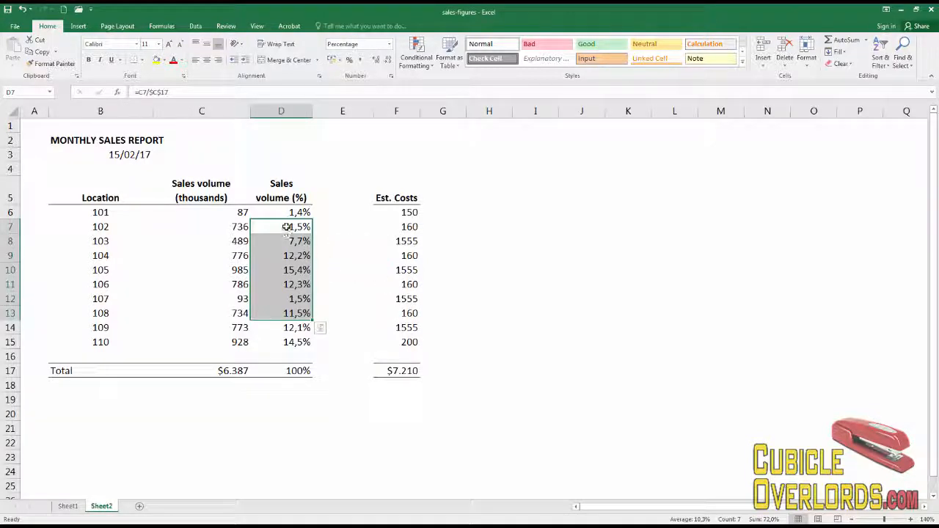
left_click_drag(281, 228, 289, 257)
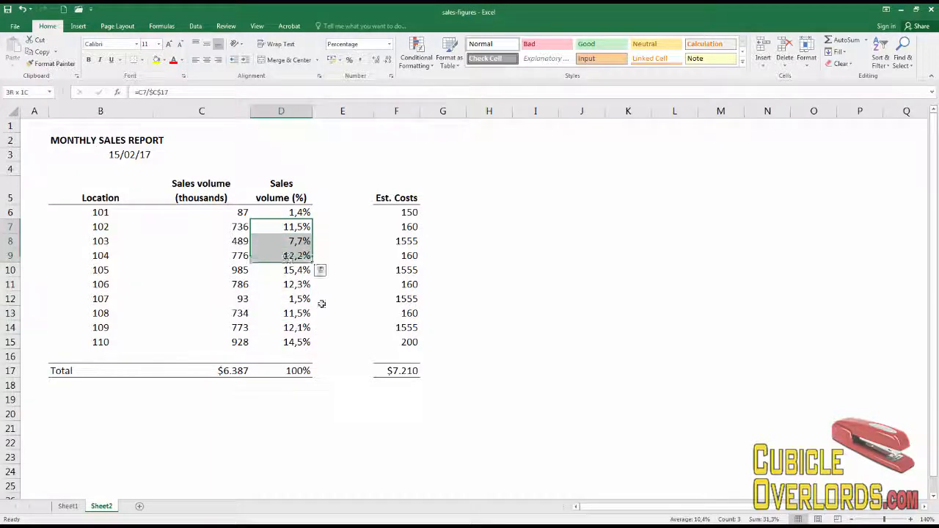
left_click(55, 64)
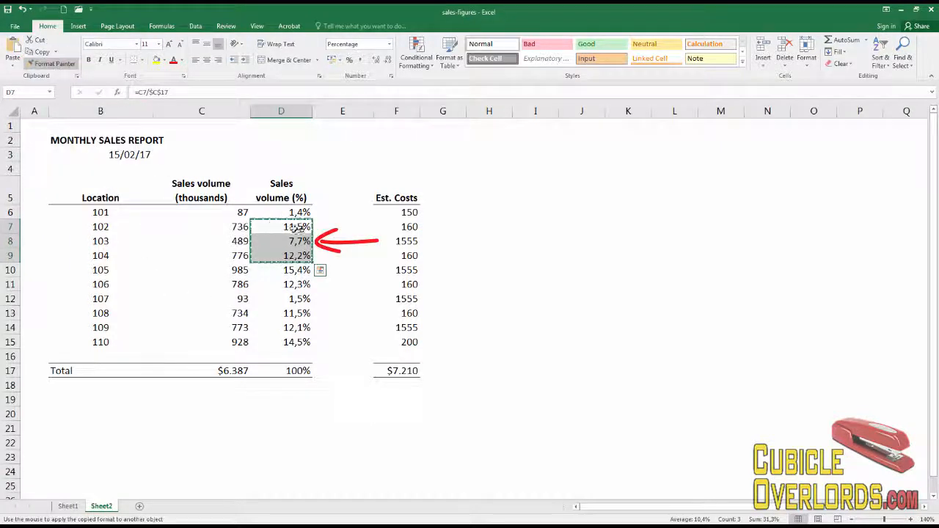
double_click(39, 66)
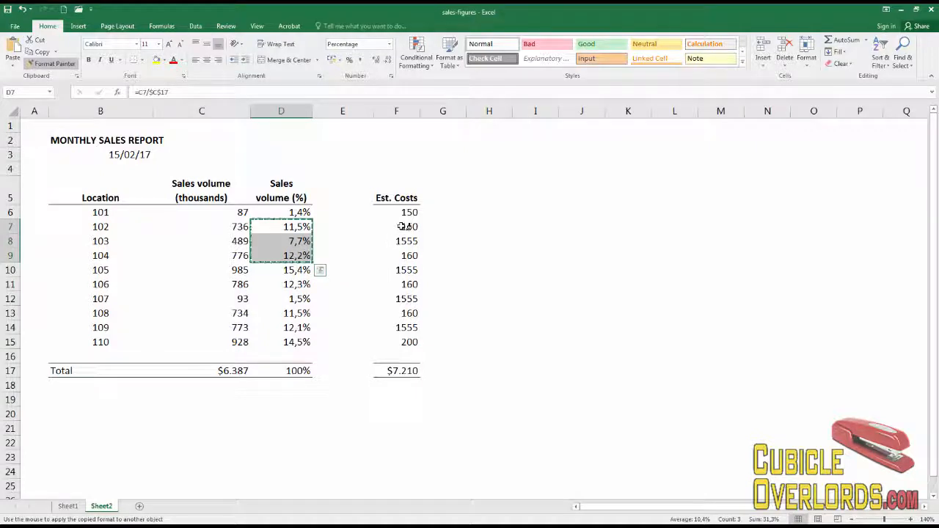
left_click_drag(404, 226, 397, 258)
left_click(461, 256)
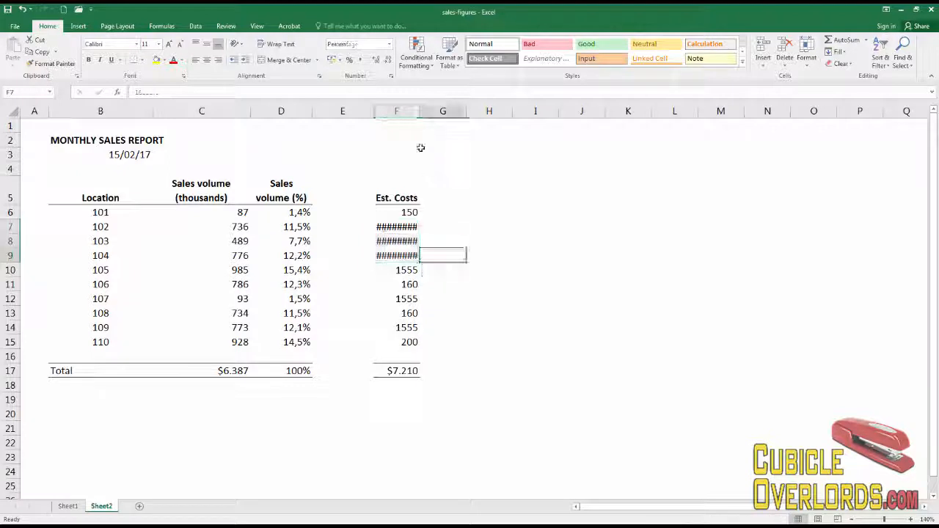
left_click_drag(418, 113, 429, 114)
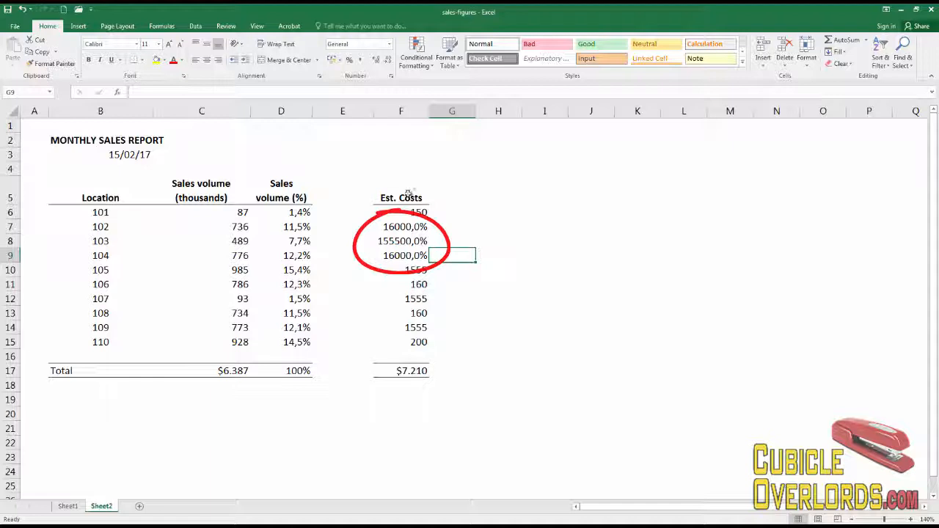
Step: Apply the number formatting of Sales volume cell C9 to F7:F9 with Format Painter
left_click(417, 284)
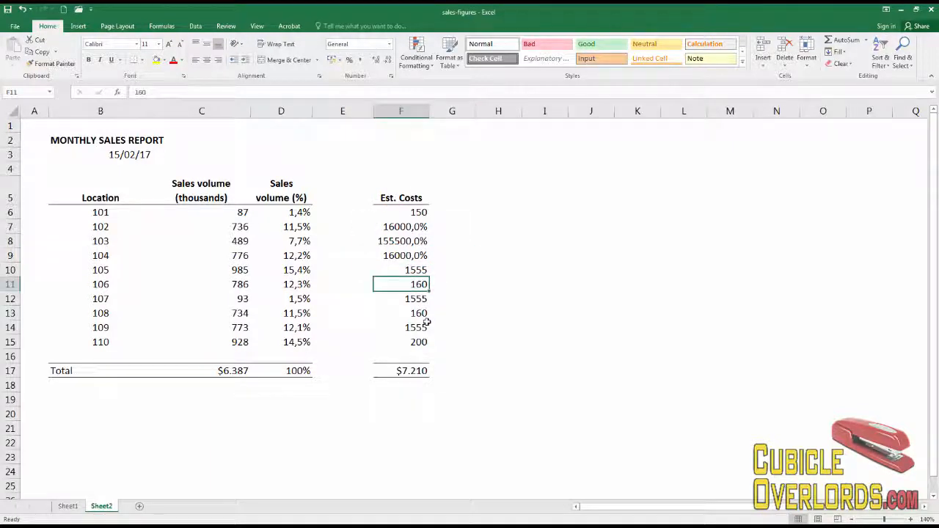
left_click(242, 253)
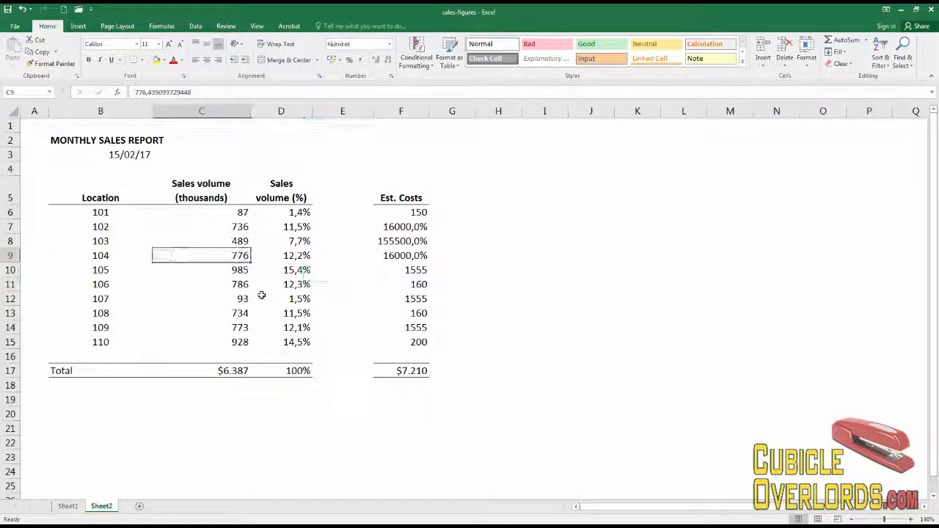
left_click(48, 66)
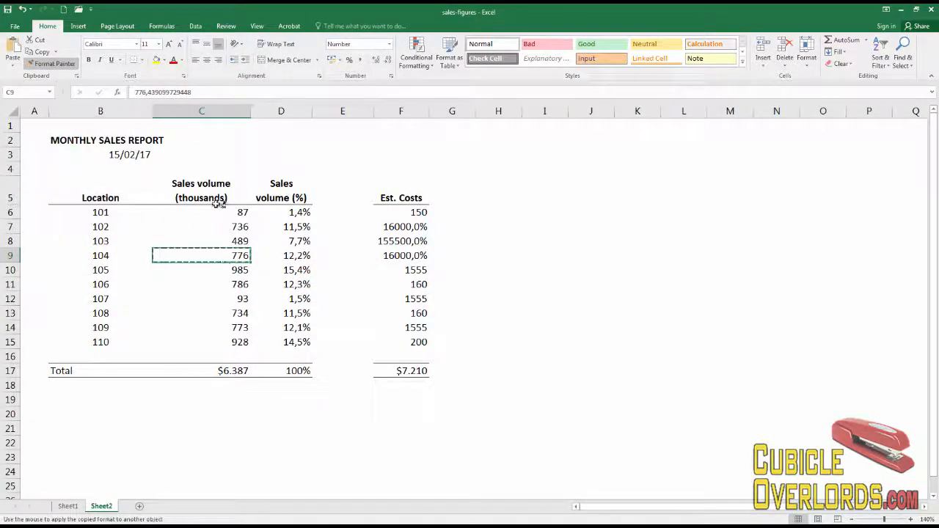
left_click(395, 226)
left_click_drag(395, 226, 401, 257)
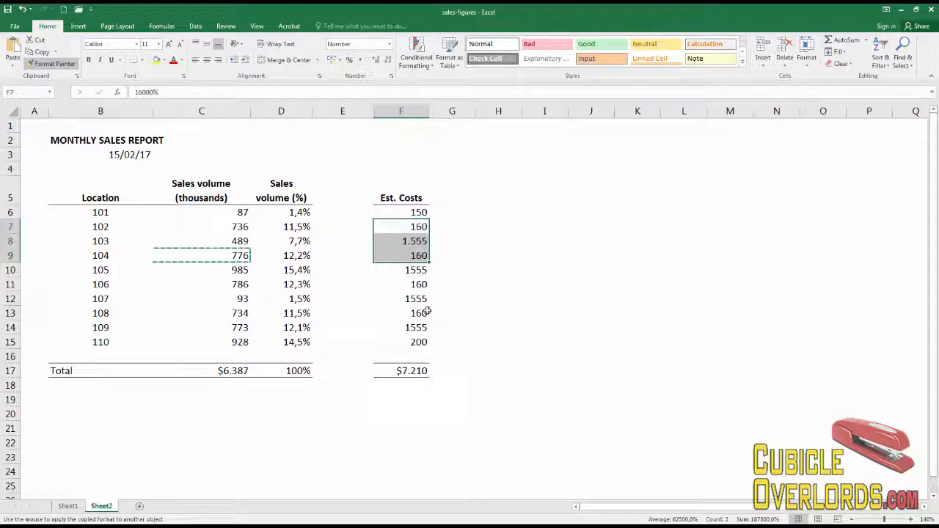
left_click(425, 317)
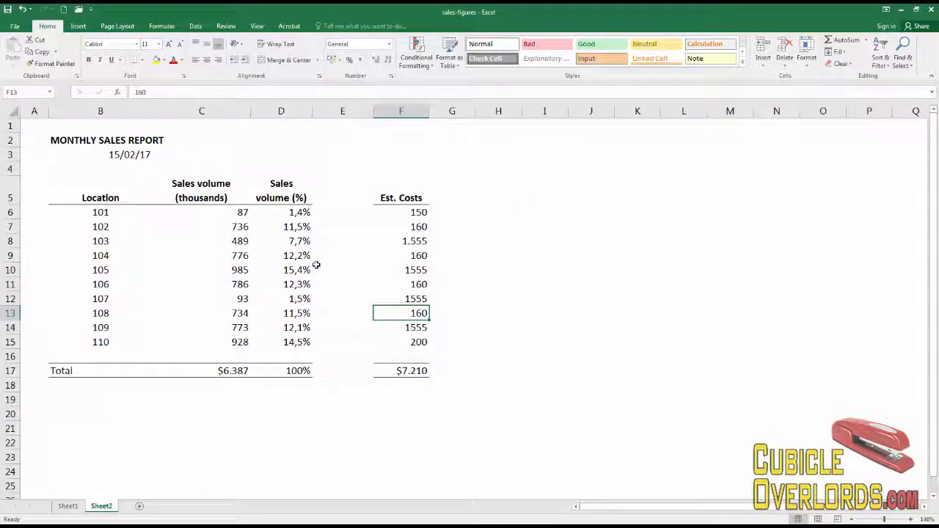
Step: Apply the percentage formatting of D7:D10 to the Est. Costs cells F7:F10 with Format Painter
left_click_drag(297, 228, 295, 270)
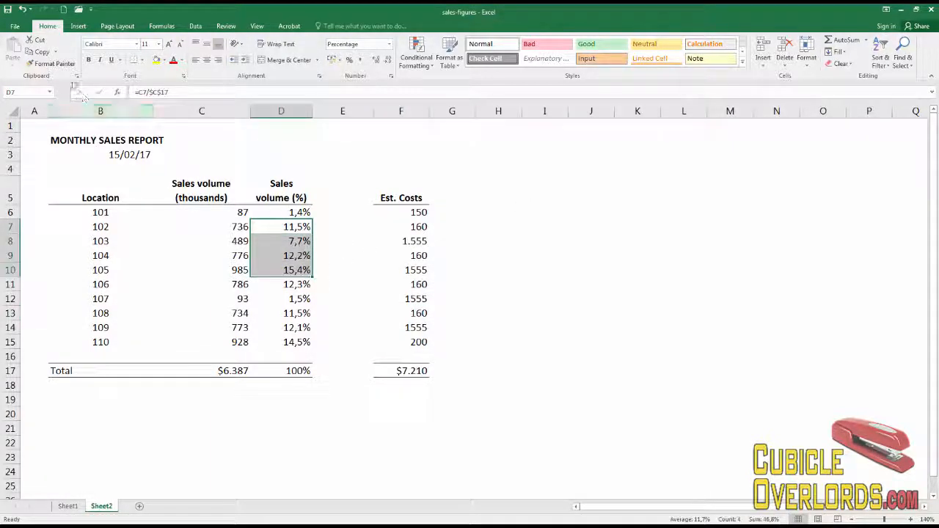
left_click(51, 63)
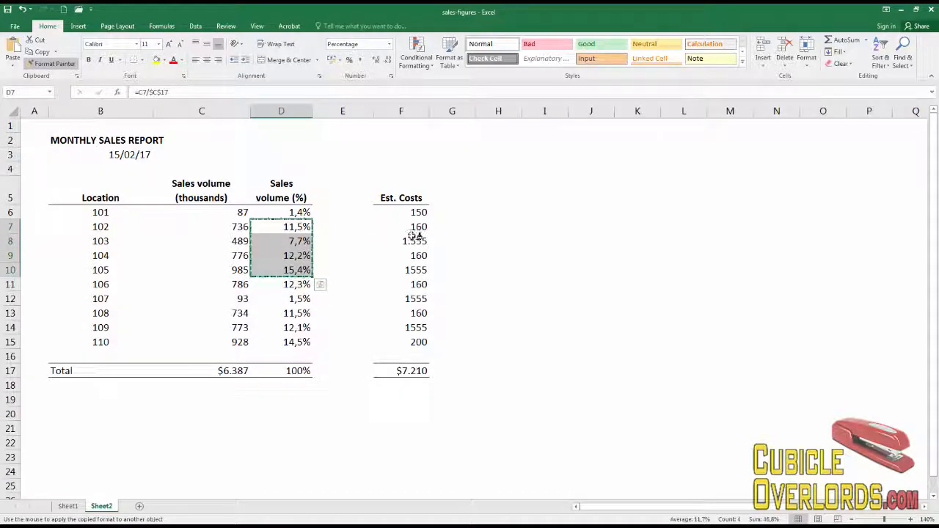
left_click_drag(411, 228, 415, 270)
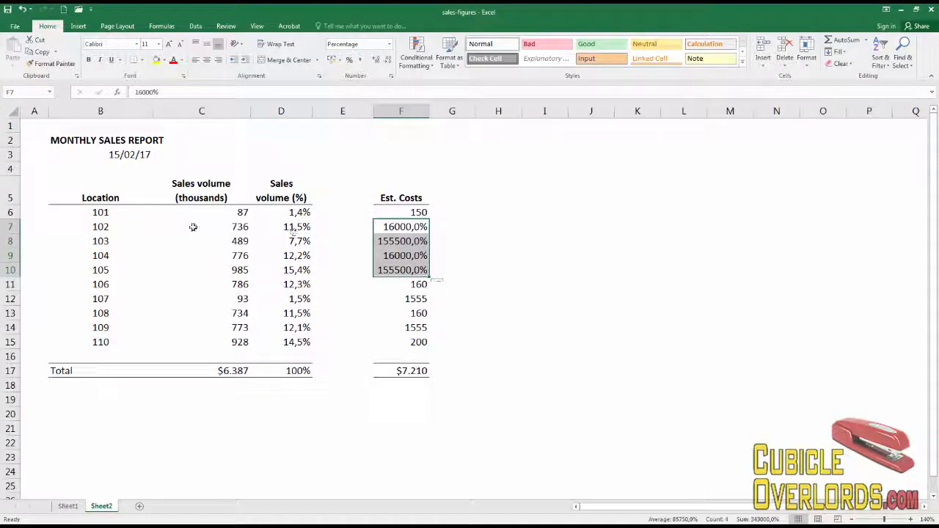
Step: Apply the number formatting of Sales volume cell C8 to F7:F10 with Format Painter
left_click(240, 240)
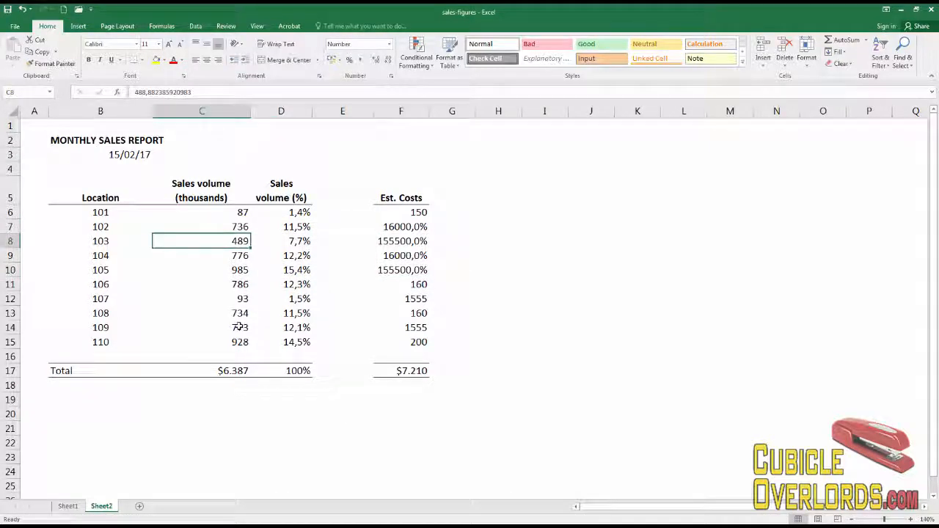
left_click(47, 63)
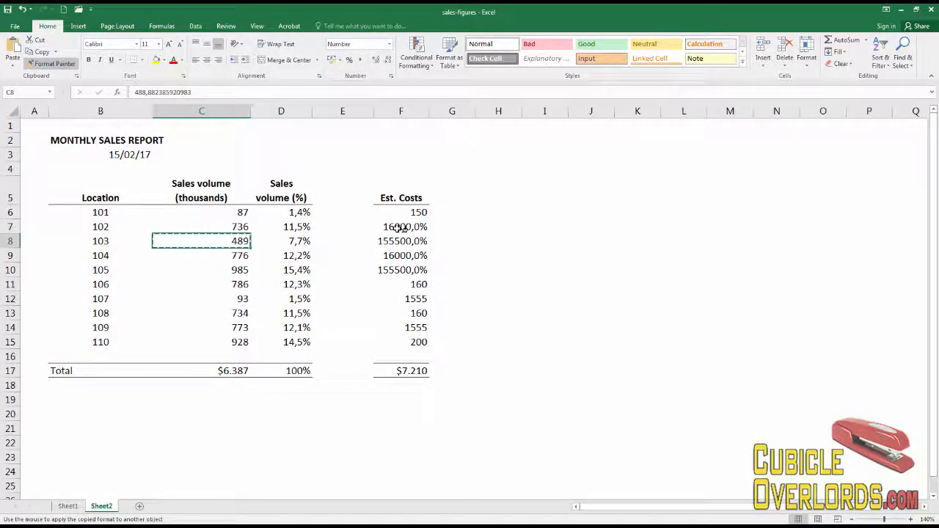
left_click_drag(401, 227, 397, 270)
left_click(408, 284)
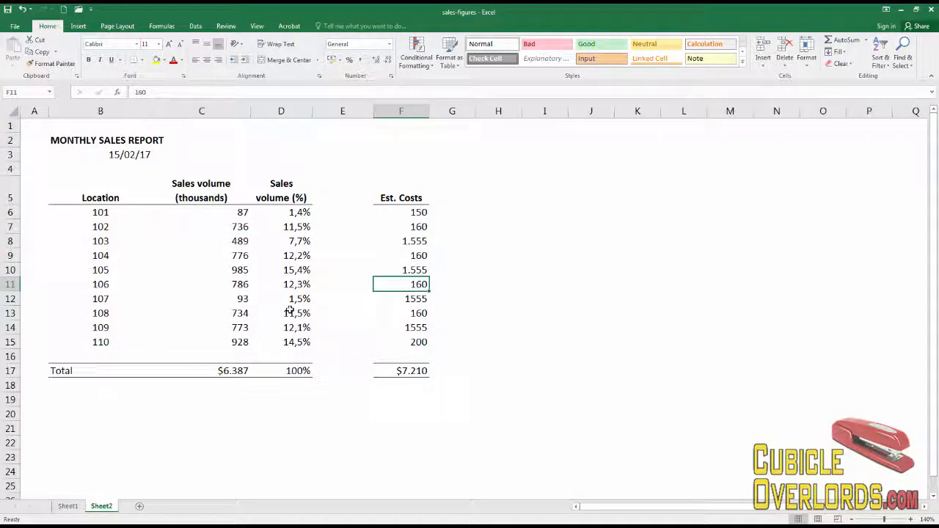
Step: Enter the heading "Text title" in cell G5, beside the Est. Costs heading
left_click(403, 197)
left_click(456, 186)
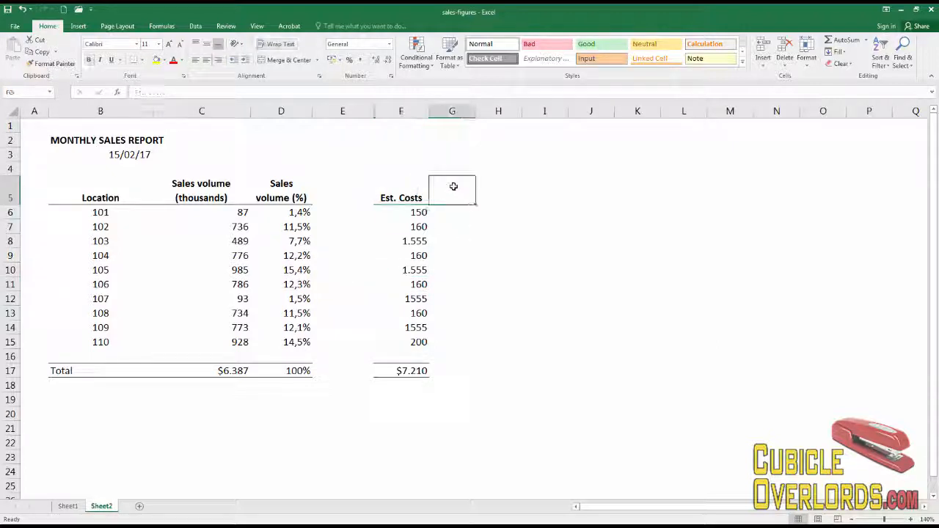
type("Text title")
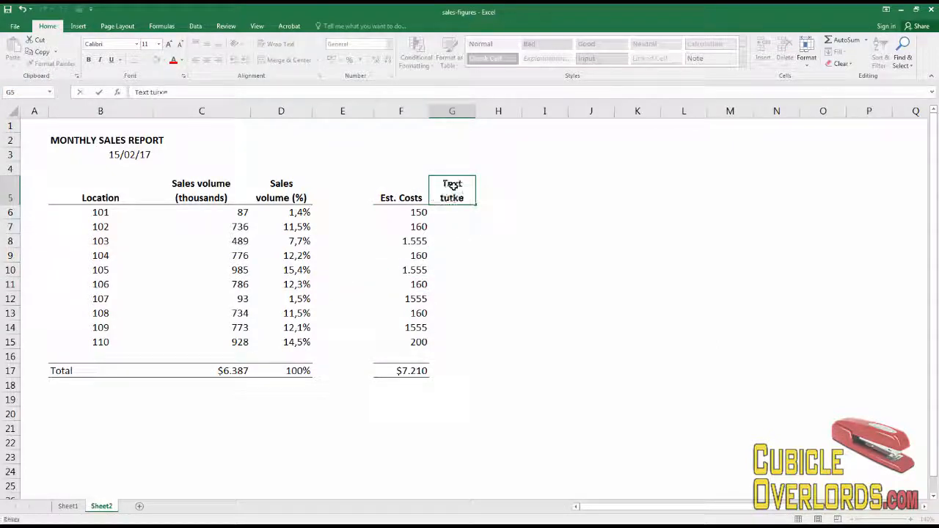
key("Return")
left_click(453, 188)
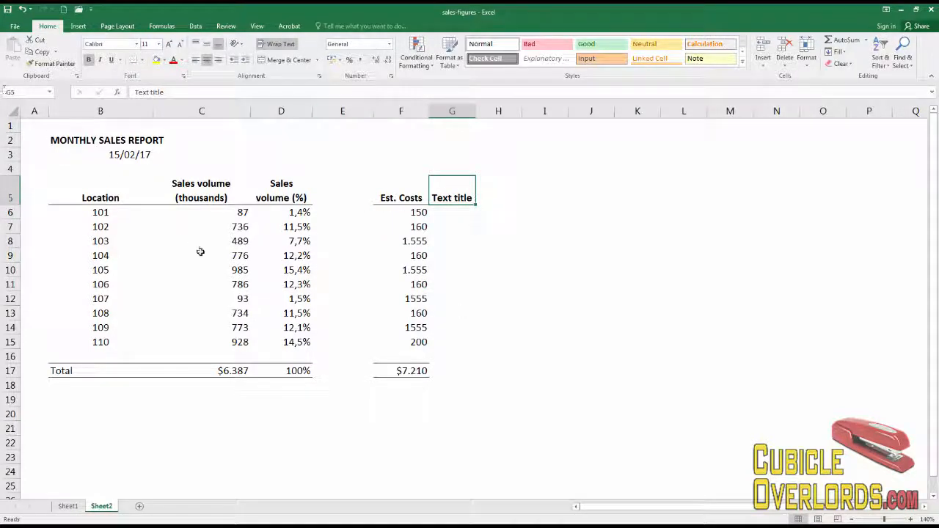
Step: Apply the plain formatting of Location cell B9 to the "Text title" heading in G5 with Format Painter
left_click(100, 268)
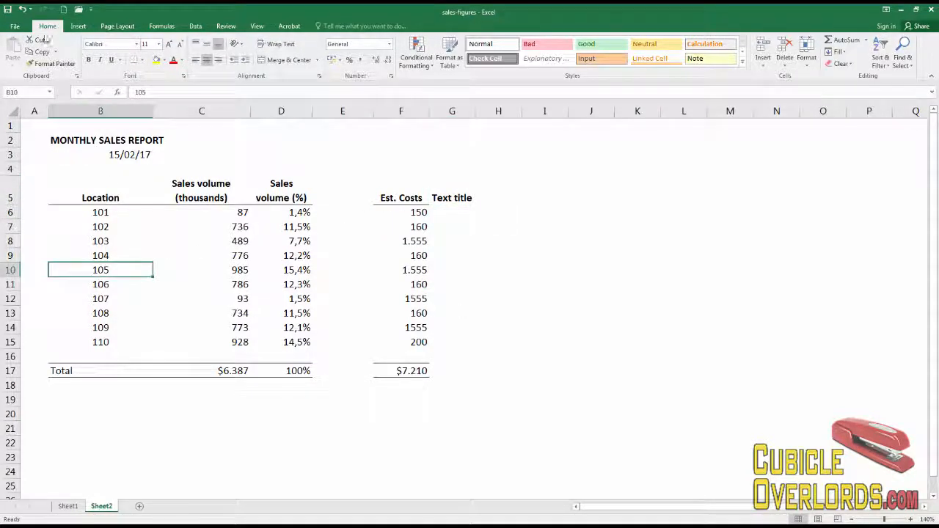
left_click(101, 254)
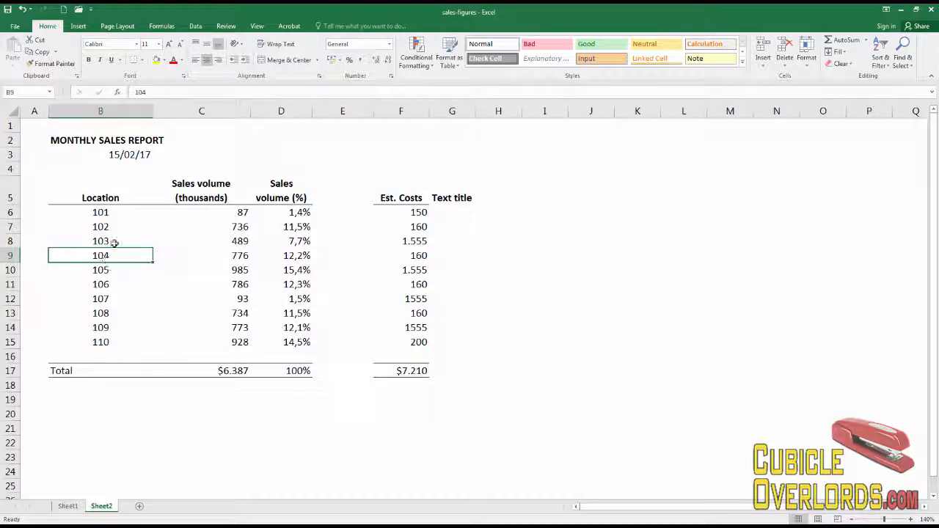
left_click(50, 63)
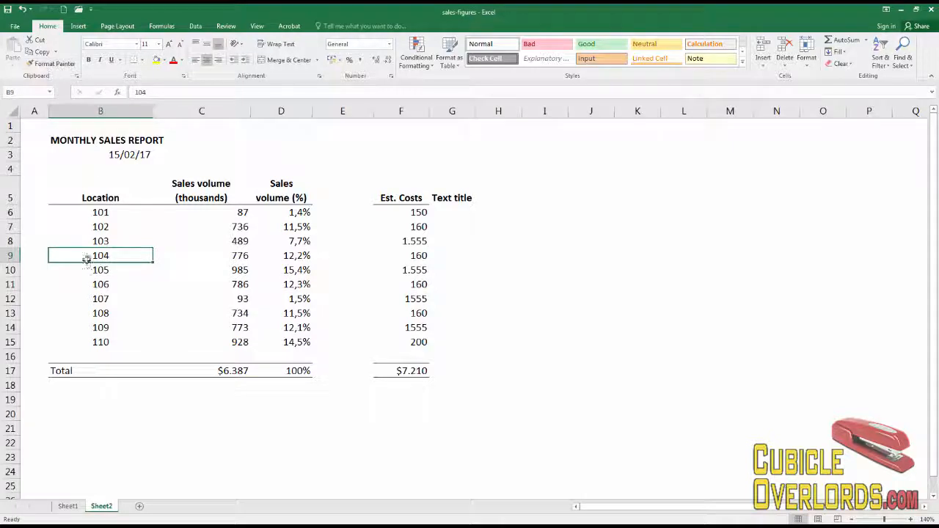
left_click(59, 66)
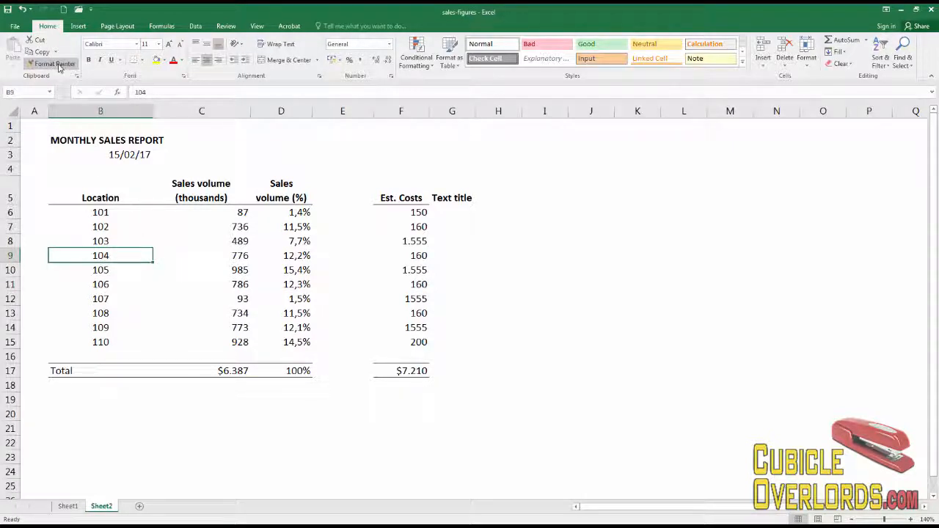
left_click(462, 198)
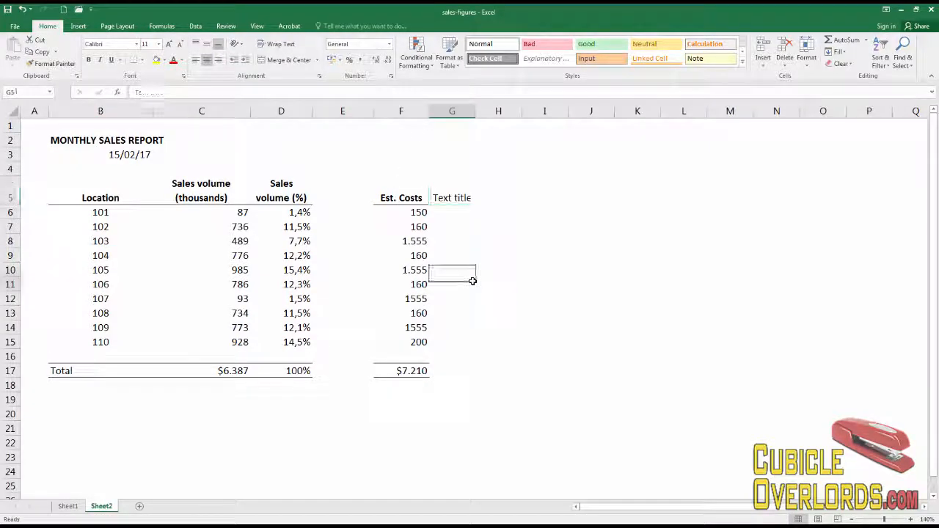
left_click(465, 285)
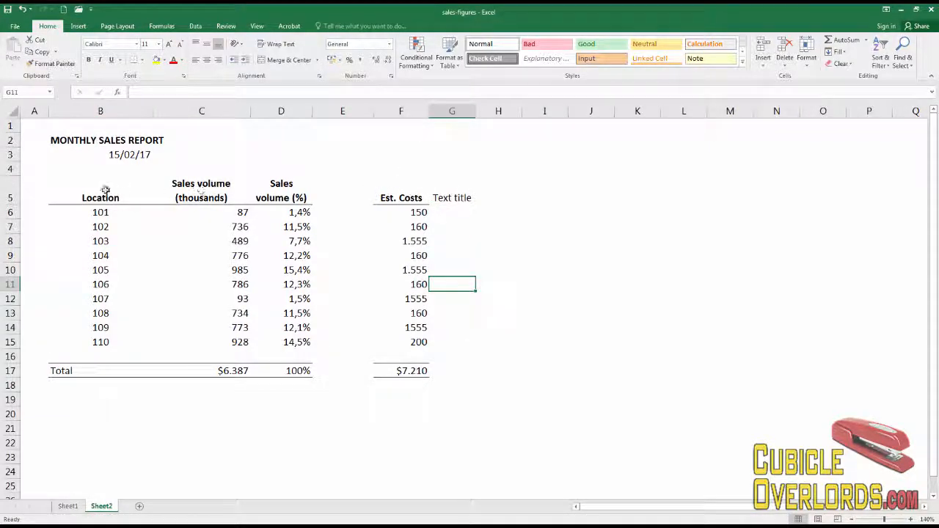
Step: Apply the heading formatting of C5, "Sales volume (thousands)", to "Text title" in G5 with Format Painter
left_click(204, 194)
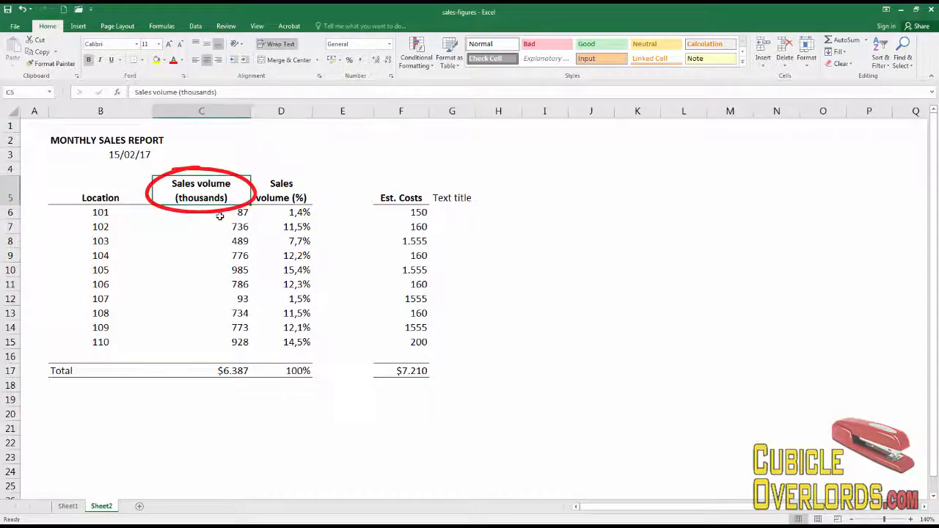
left_click(41, 63)
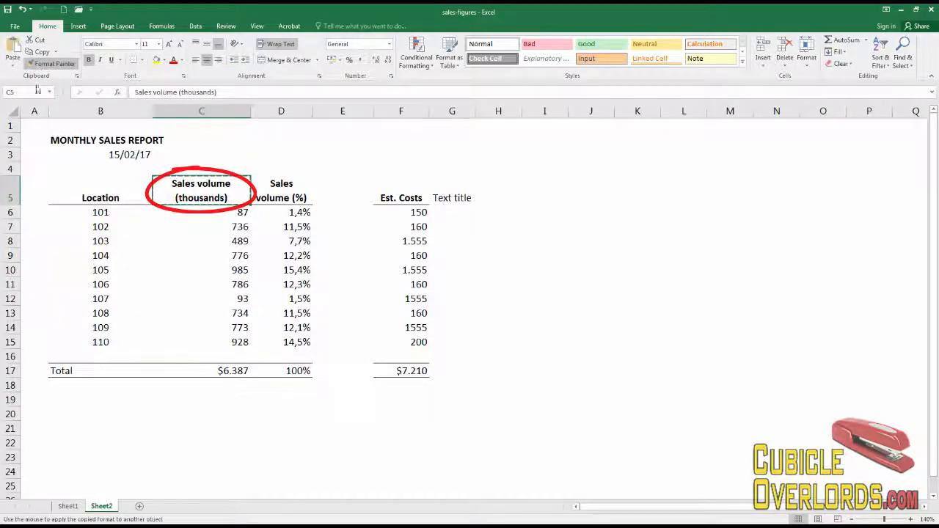
left_click(460, 205)
left_click(505, 324)
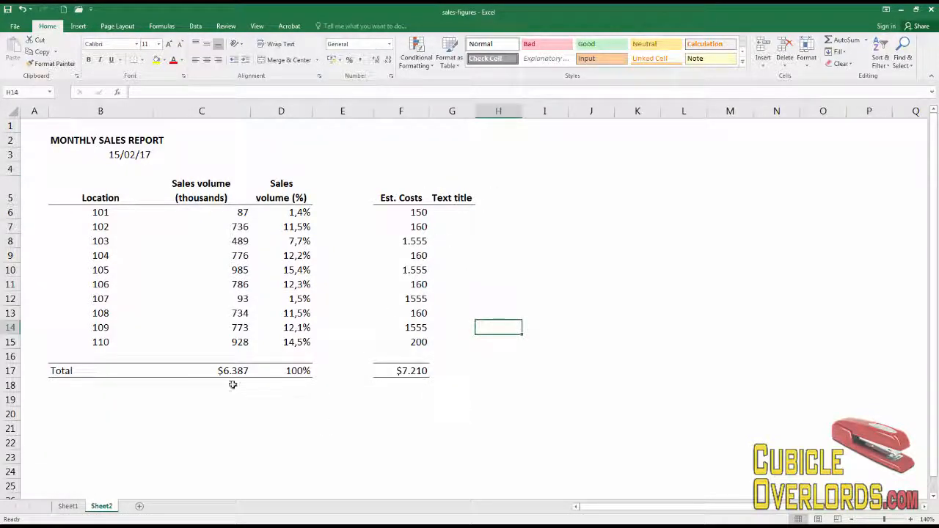
Step: Apply the formatting of the Total label in B17 to the empty cell G17 with Format Painter
left_click(173, 370)
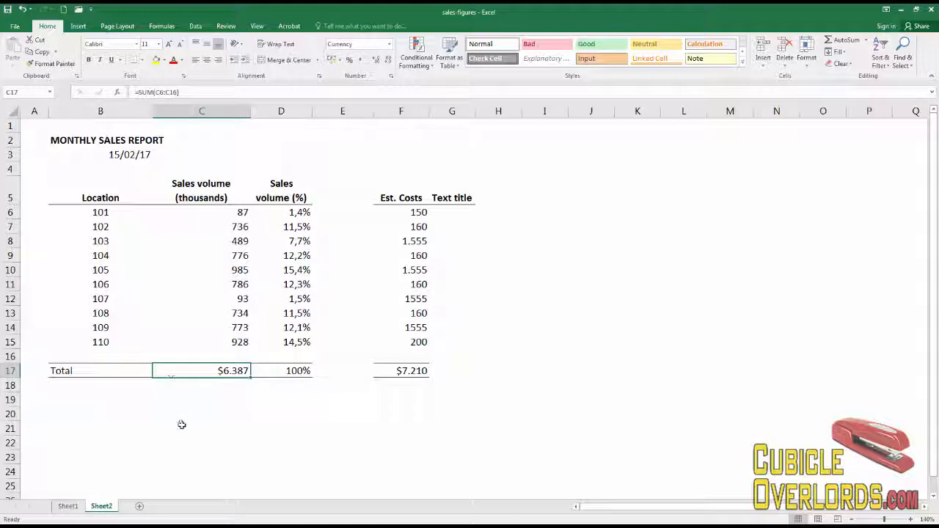
left_click(78, 370)
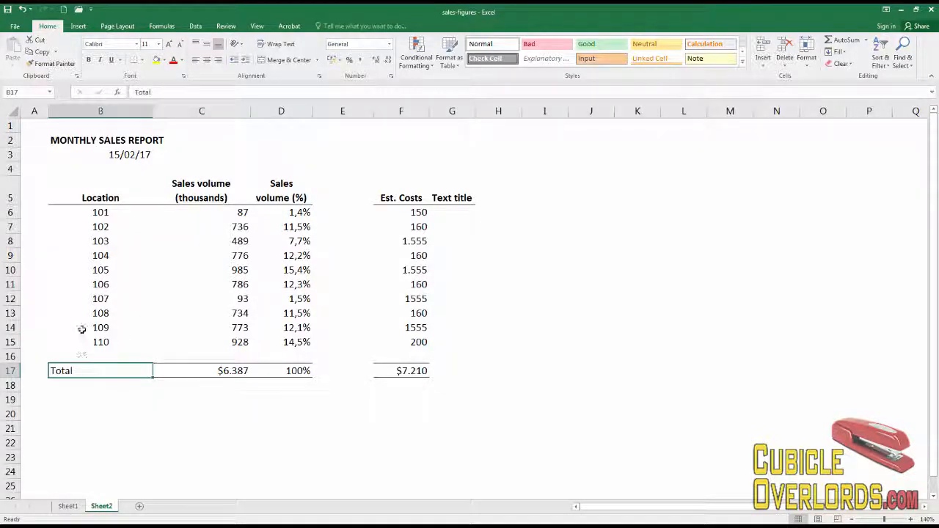
left_click(49, 66)
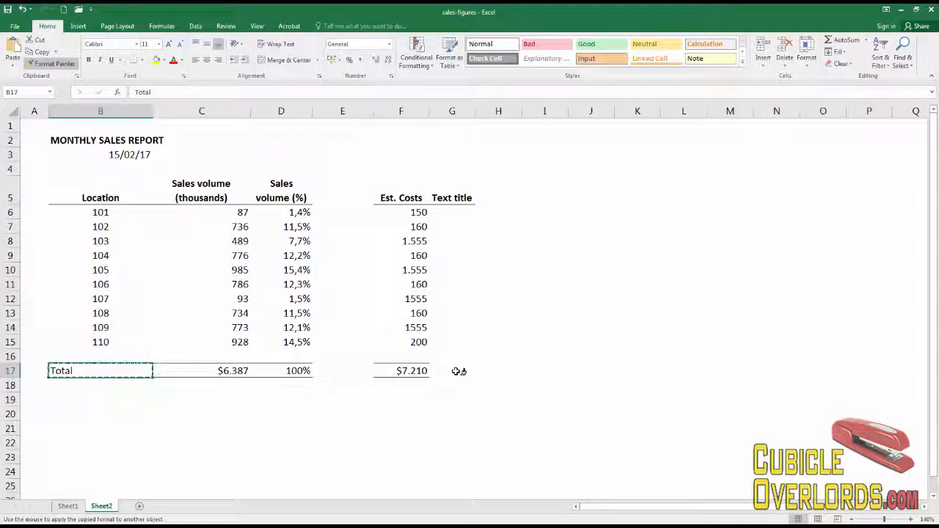
left_click(455, 371)
left_click(543, 385)
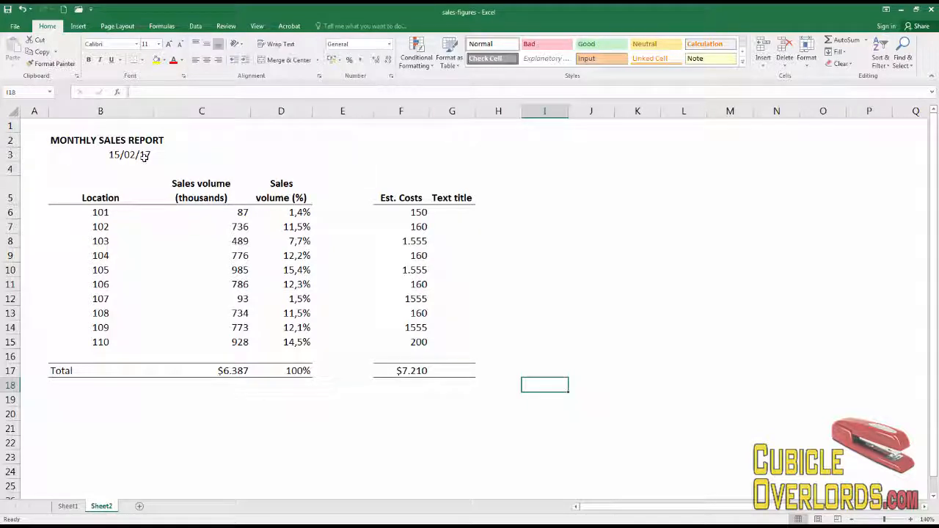
Step: Copy the sales volume in C8 to the clipboard and select cell I6 as the paste destination
left_click(242, 243)
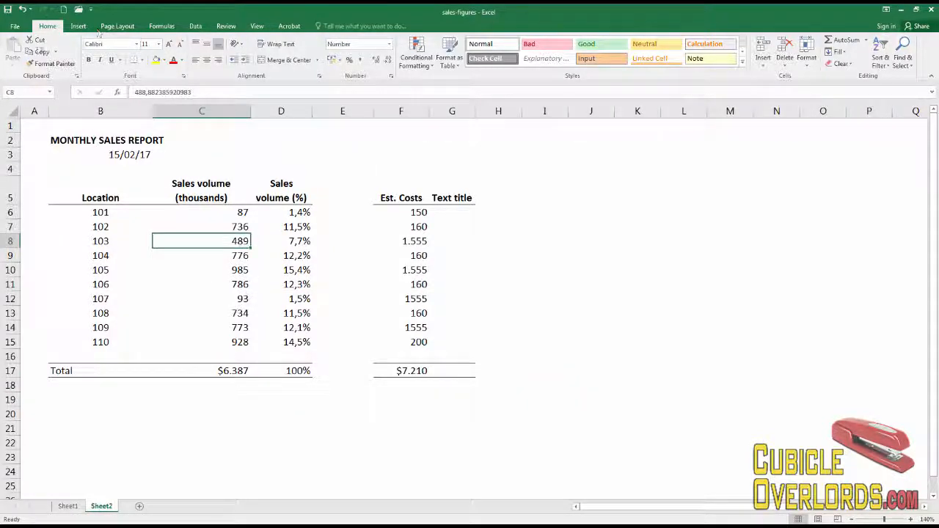
left_click(40, 51)
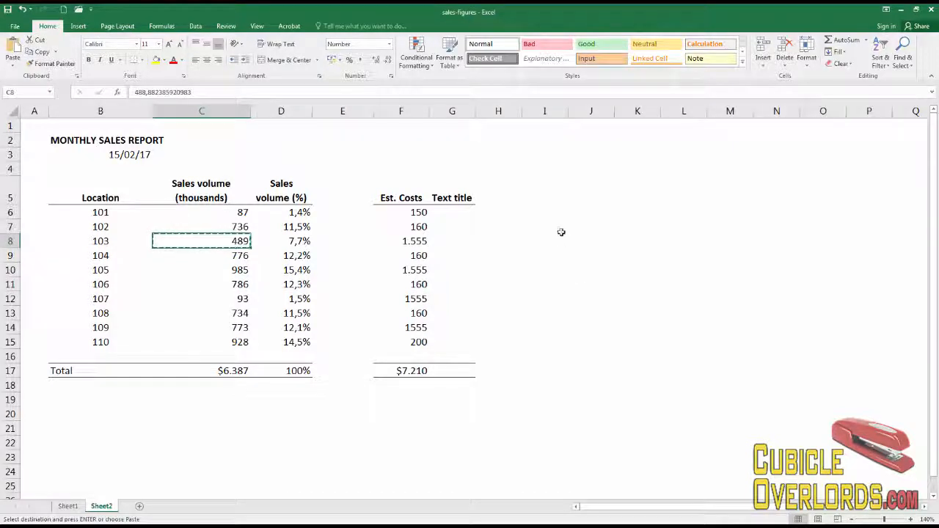
left_click(533, 200)
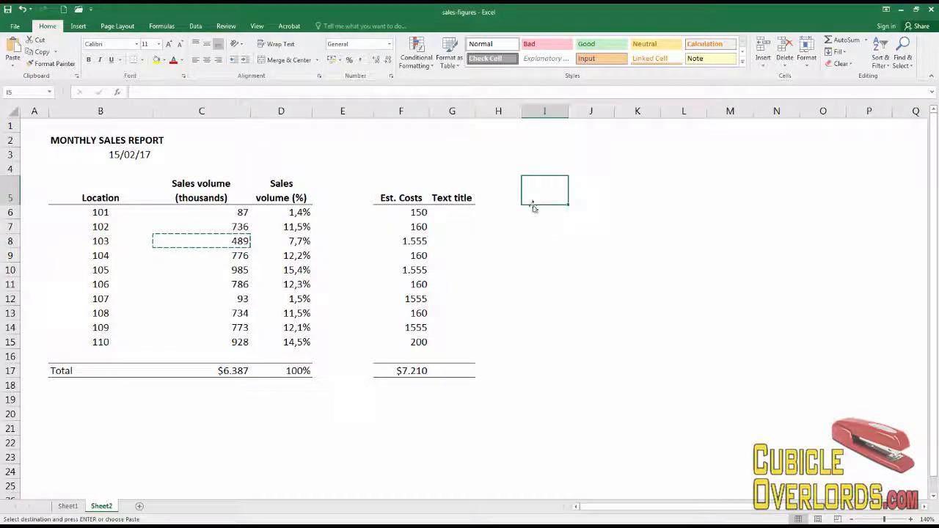
left_click(546, 218)
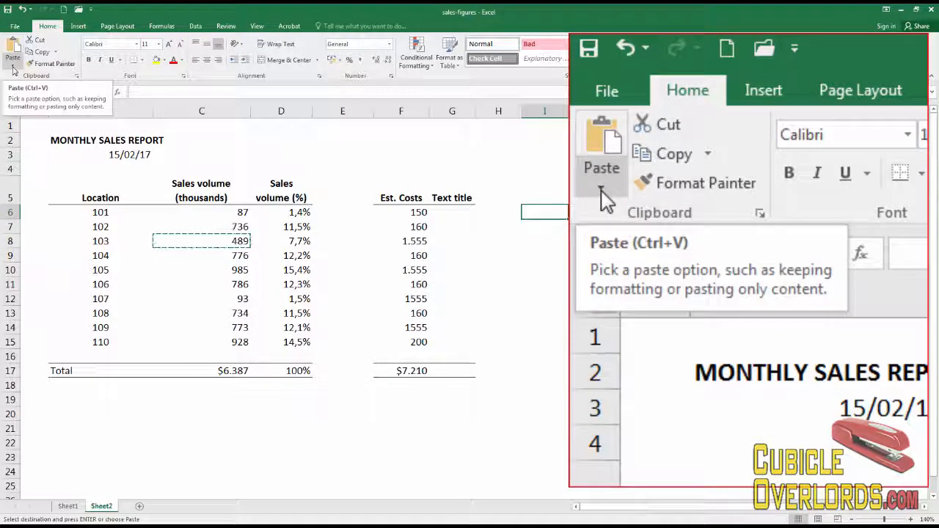
Step: Examine the Paste Special options for I6, selecting Formulas, Values, Formats and Comments in turn, and cancel without pasting
left_click(13, 67)
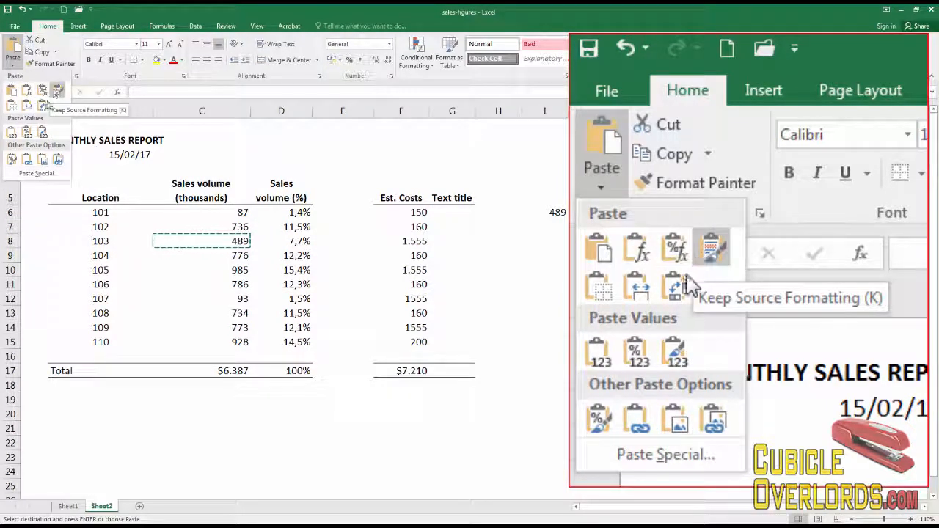
left_click(44, 174)
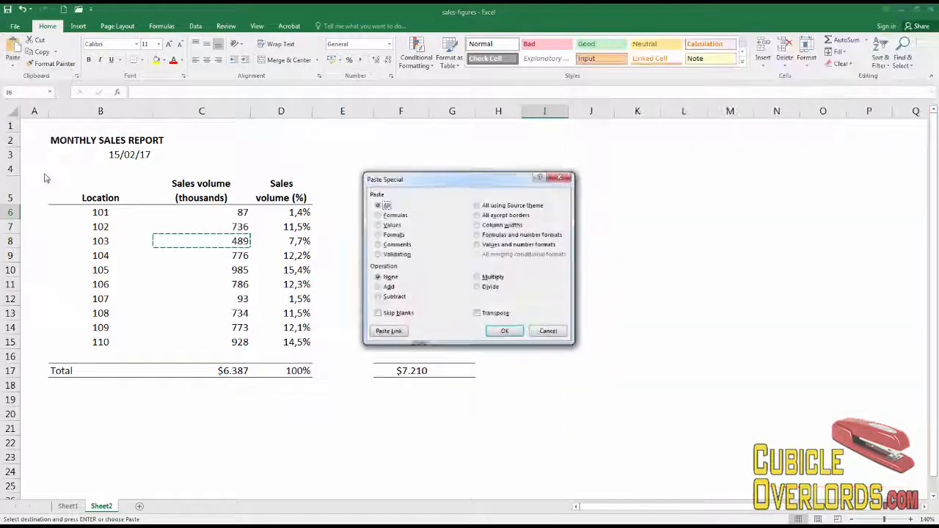
left_click_drag(492, 186, 296, 154)
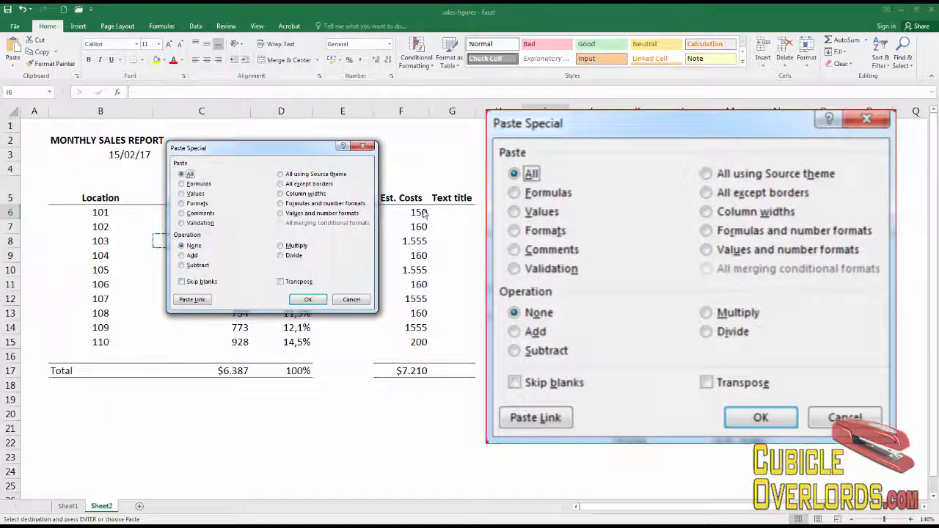
left_click(194, 184)
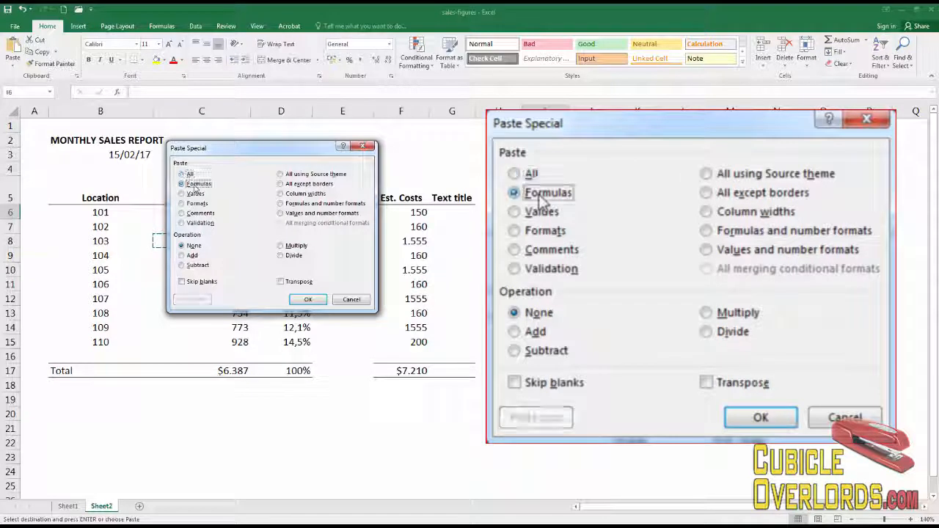
left_click(195, 194)
left_click(197, 203)
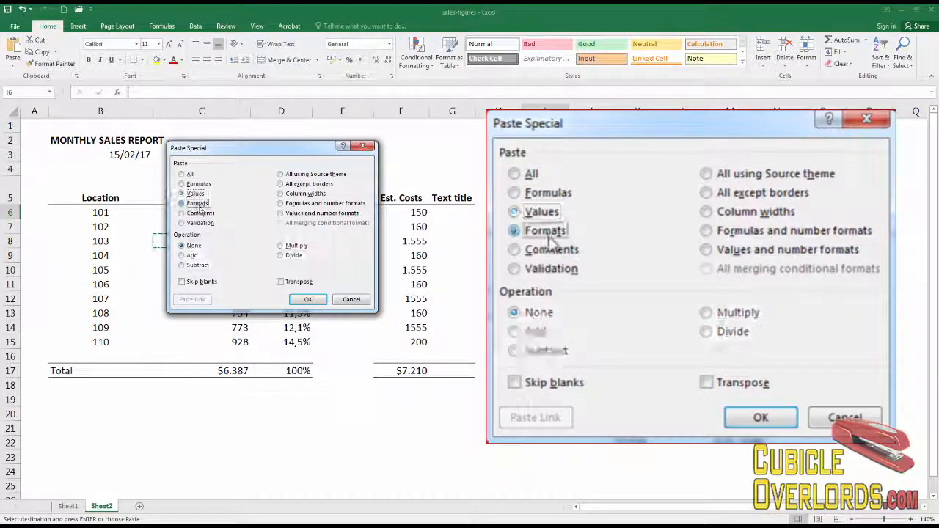
left_click(199, 213)
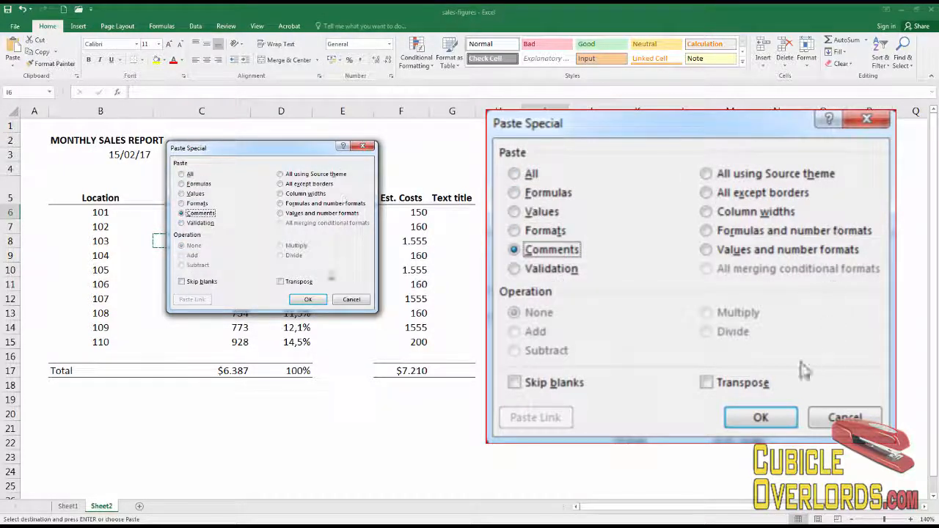
left_click(359, 304)
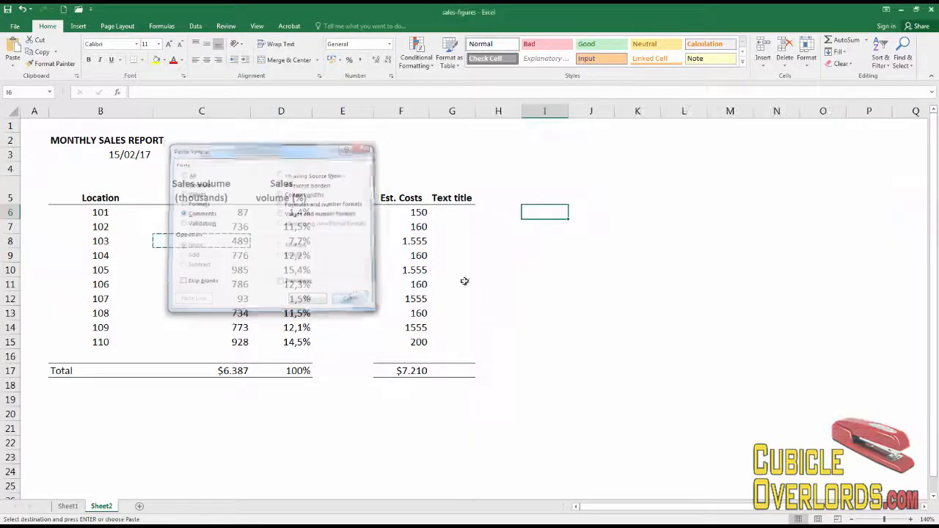
Step: Copy the sales percentage in D8 and paste only its formats onto the estimated cost in F8 with Paste Special
left_click(294, 241)
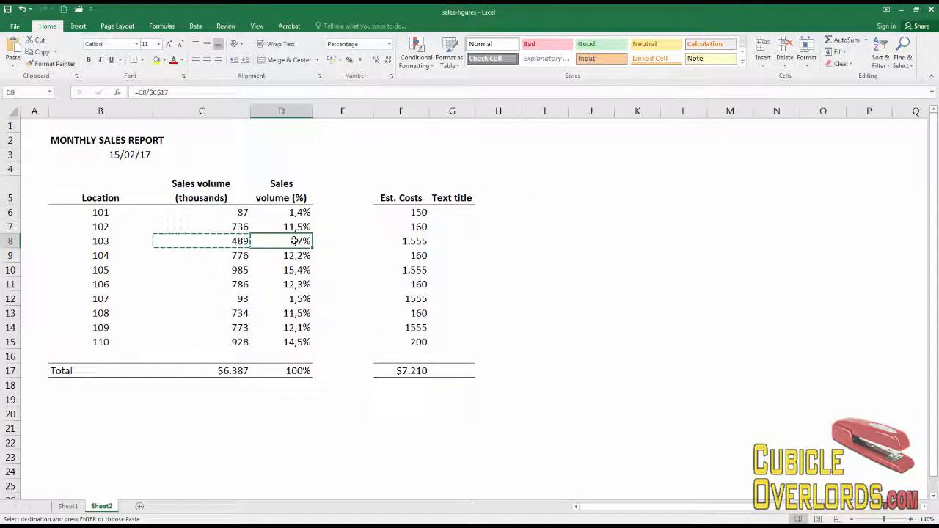
left_click(49, 64)
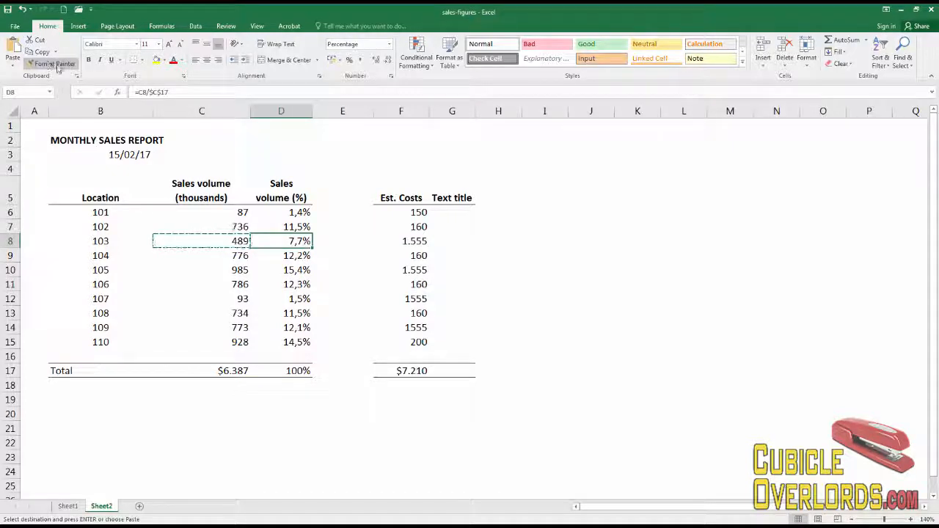
left_click(44, 64)
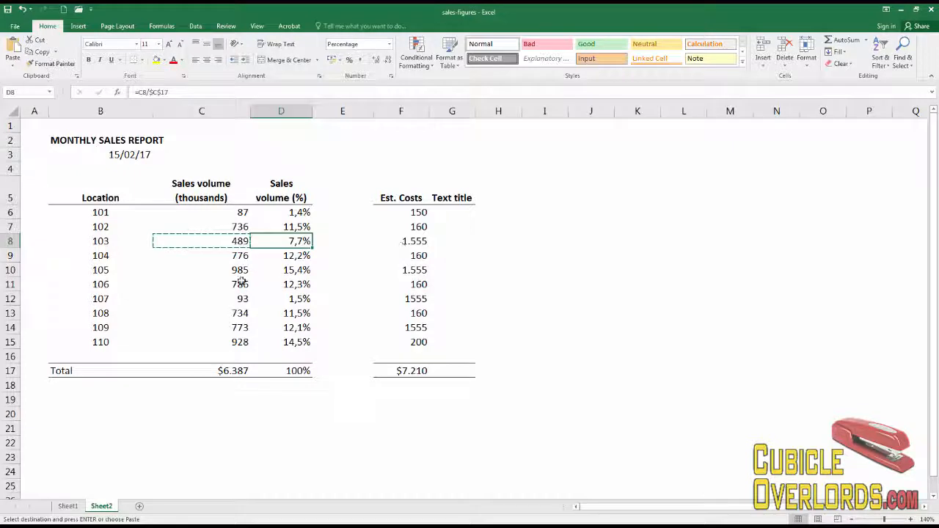
left_click(44, 52)
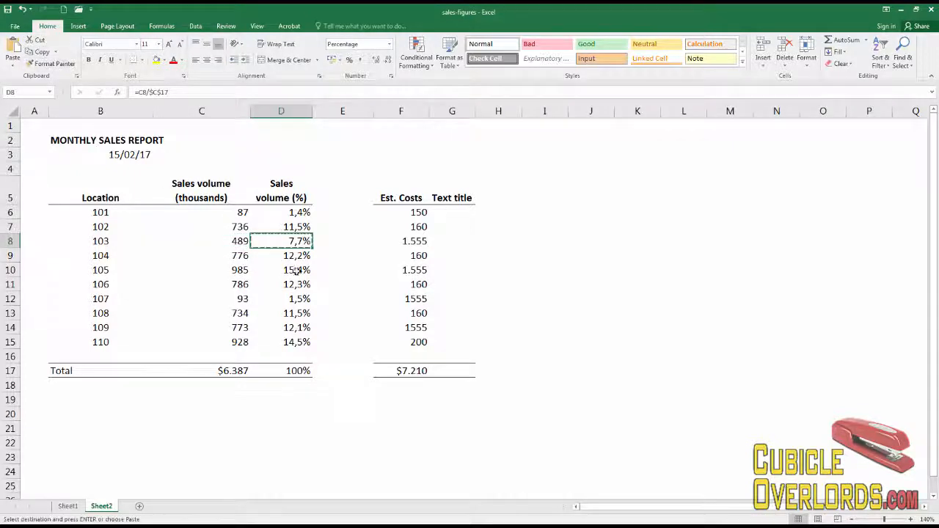
left_click(416, 245)
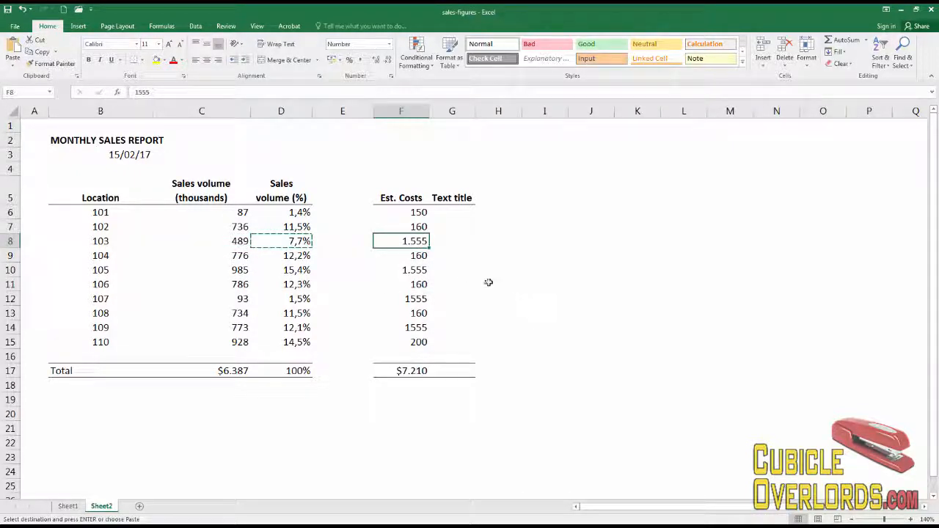
left_click(12, 63)
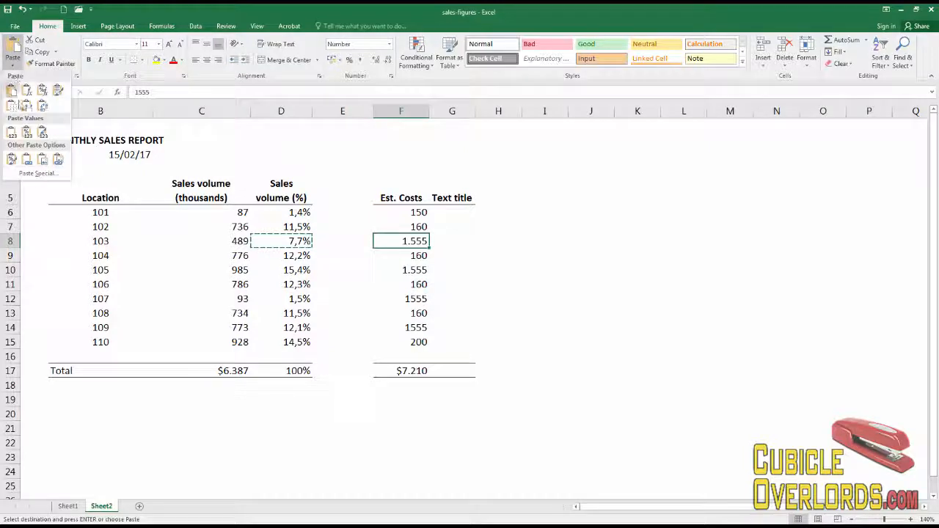
left_click(35, 174)
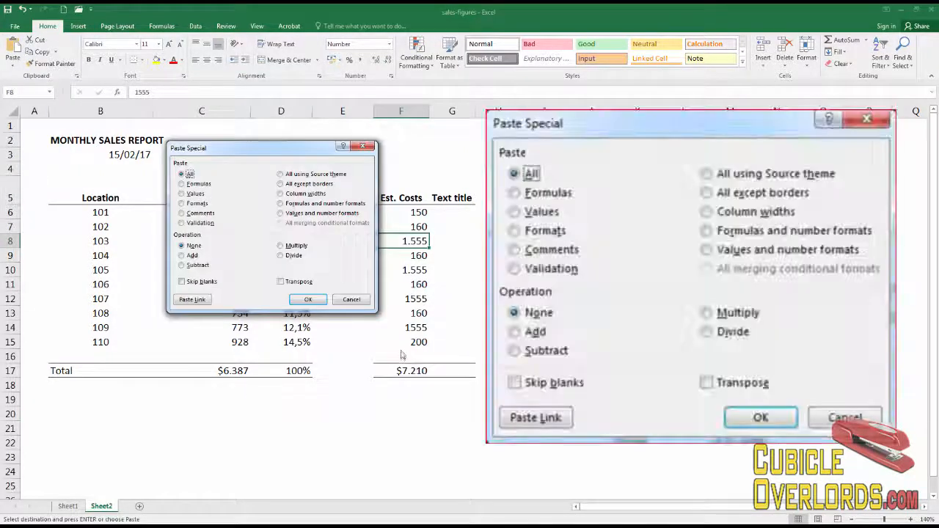
left_click(195, 203)
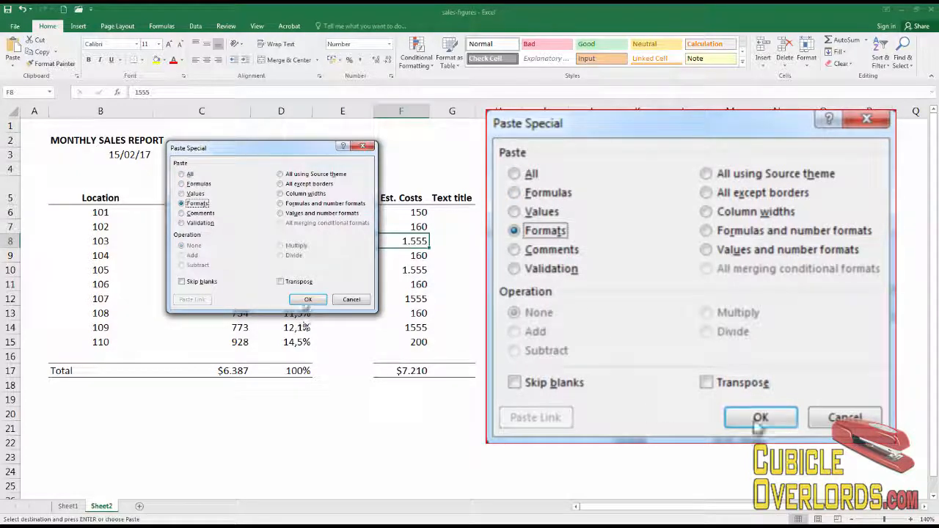
left_click(308, 299)
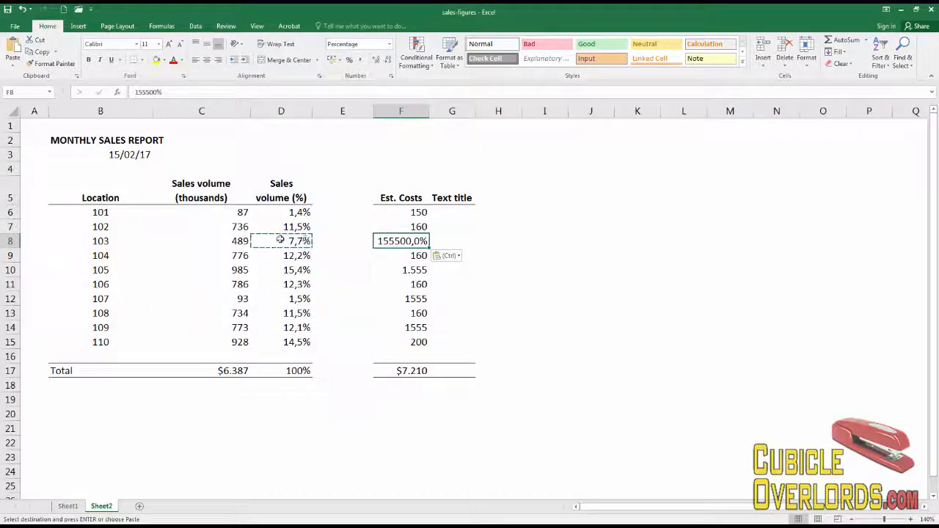
Step: Restore the number formatting of F8 by applying the formatting of C8 with Format Painter
left_click(229, 238)
left_click(50, 64)
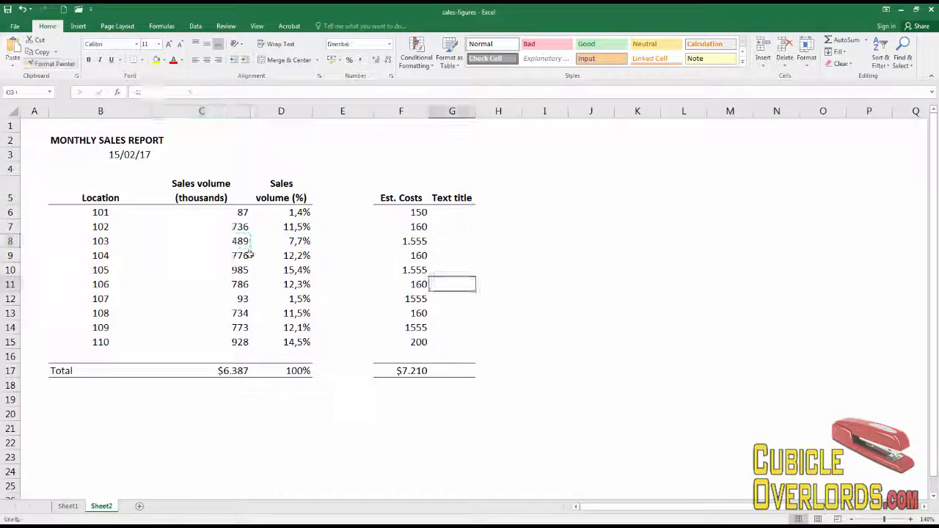
Step: Copy the sales percentage in D8 and paste only its formula into G8
left_click(294, 242)
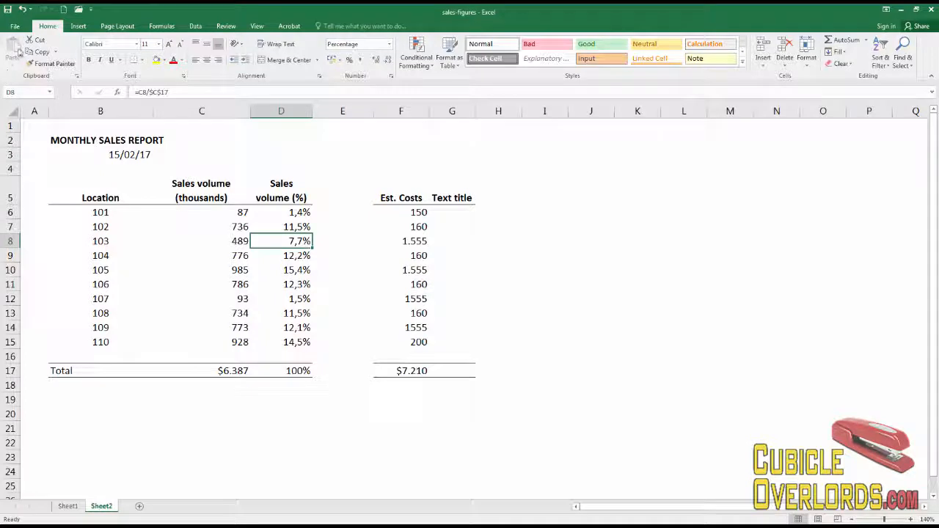
left_click(38, 52)
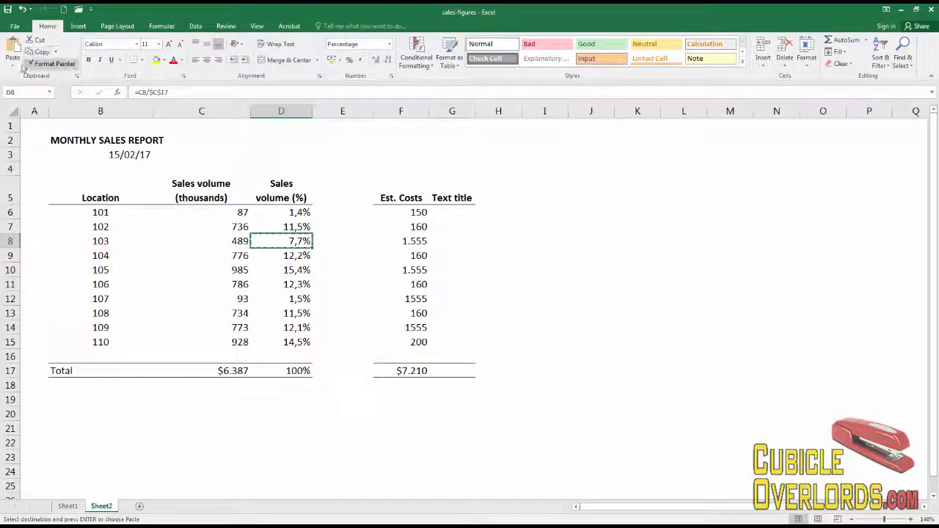
left_click(13, 64)
left_click(466, 257)
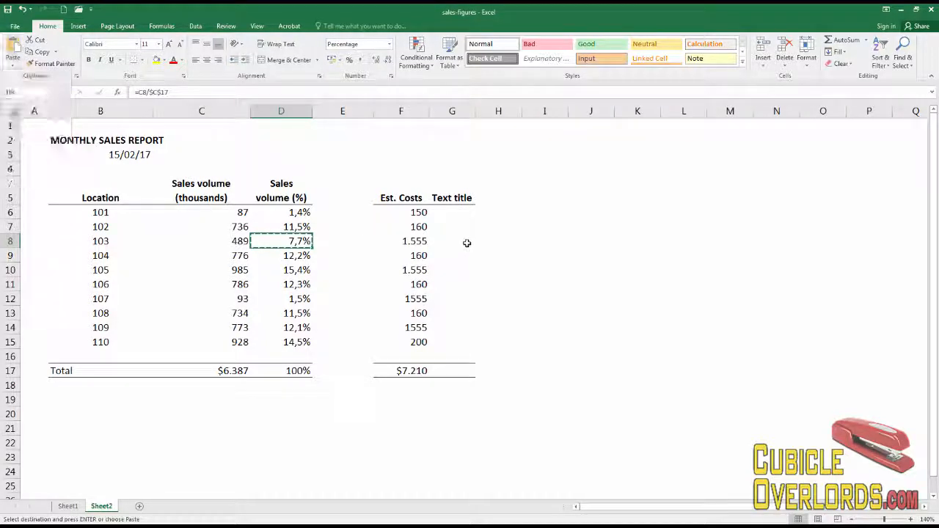
left_click(465, 242)
left_click(14, 64)
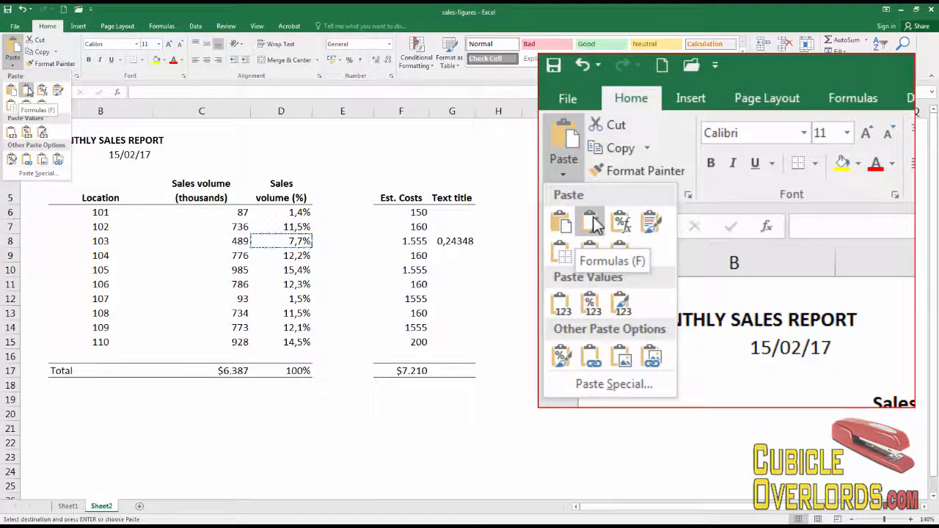
left_click(27, 90)
left_click(440, 264)
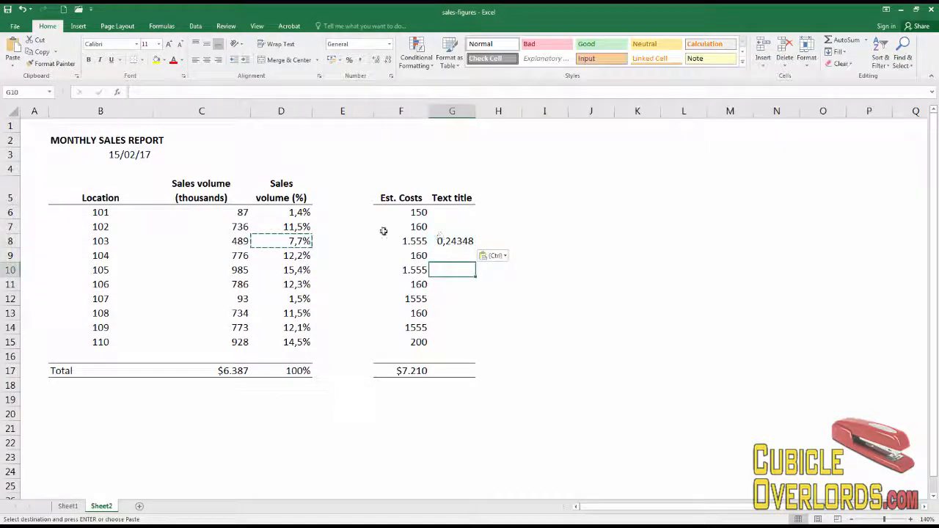
Step: Compare the formulas in D8 and G8, and delete the pasted formula from G8
left_click(281, 245)
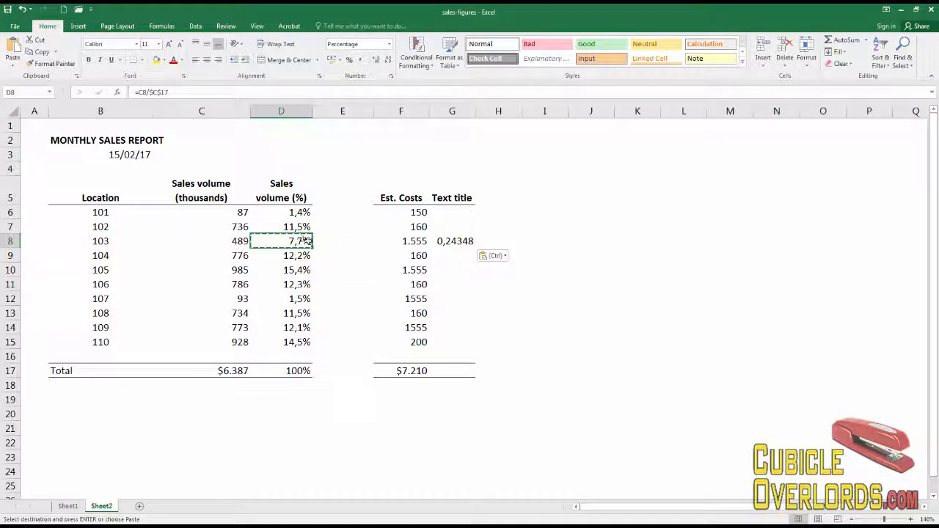
left_click(443, 245)
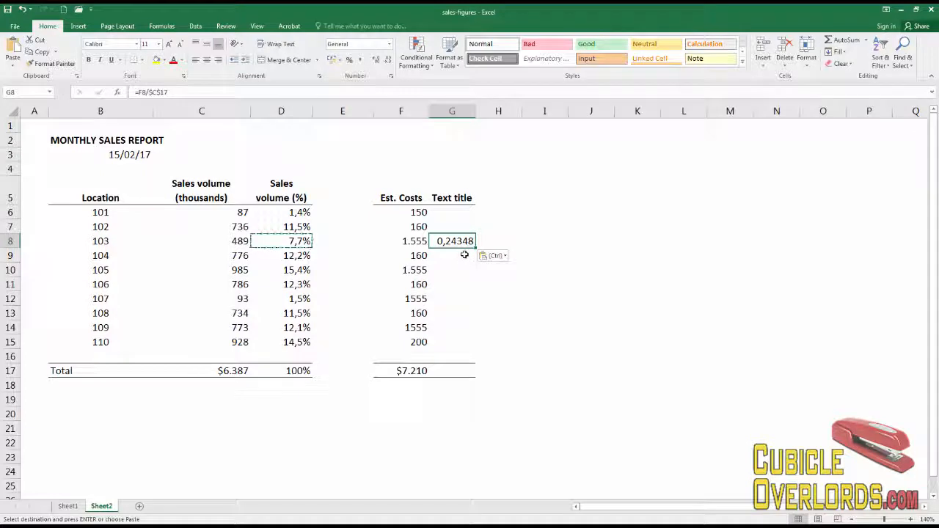
key("Delete")
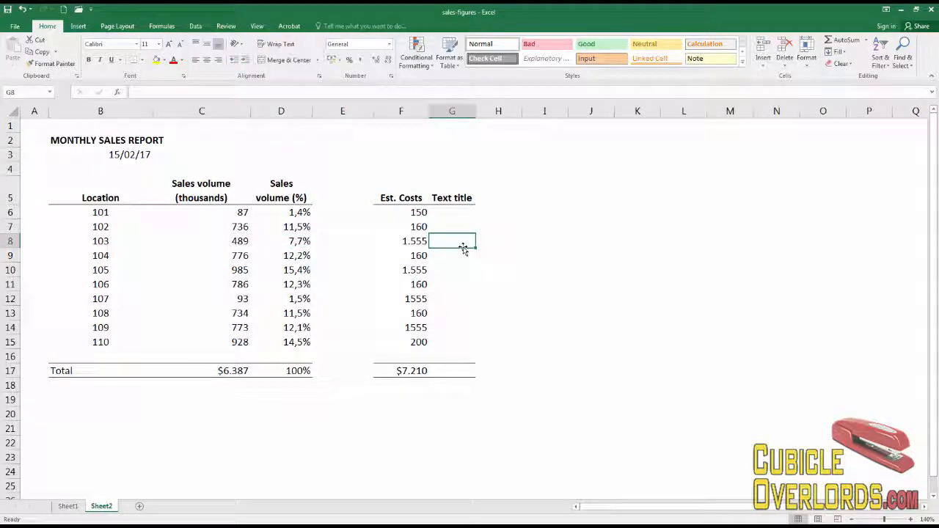
Step: Copy the sales percentages in D6:D15 and paste only their values under "Text title" from G6 with Paste Special
left_click(296, 212)
left_click(294, 343, "shift")
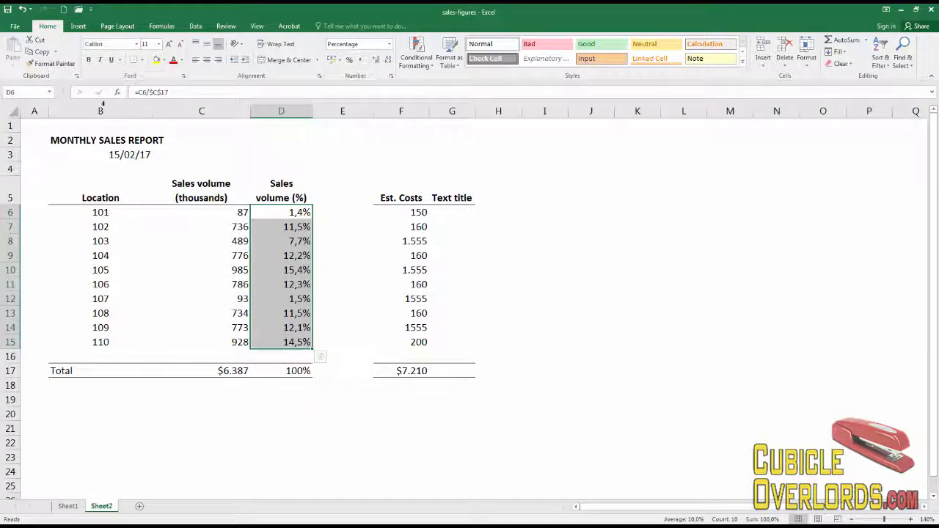
left_click(44, 55)
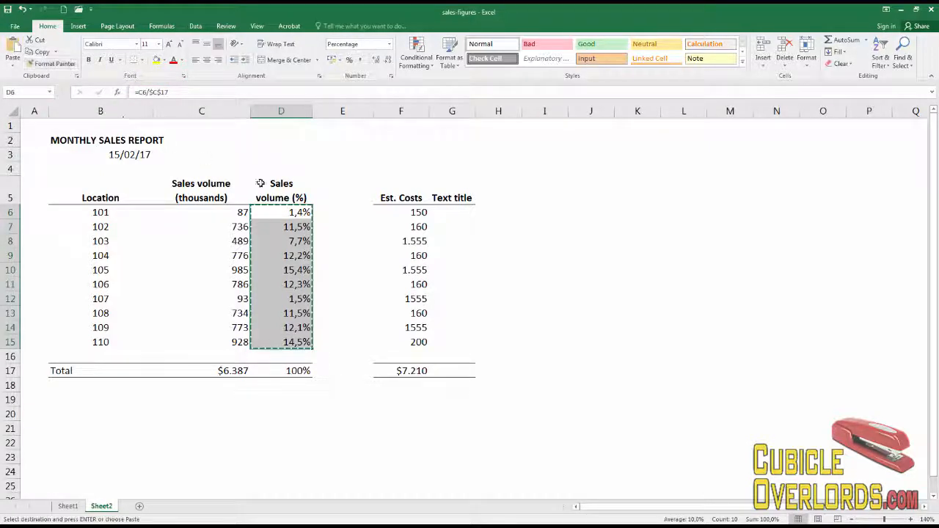
left_click(465, 212)
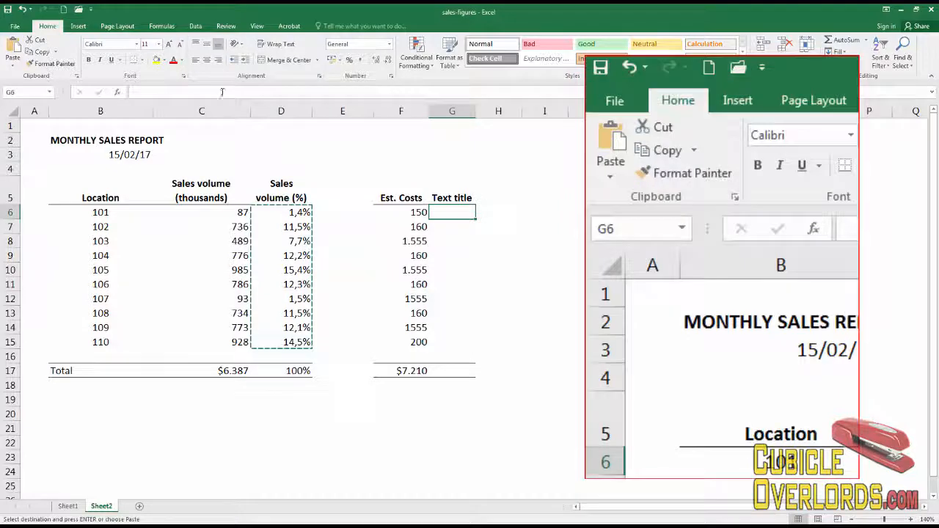
left_click(11, 65)
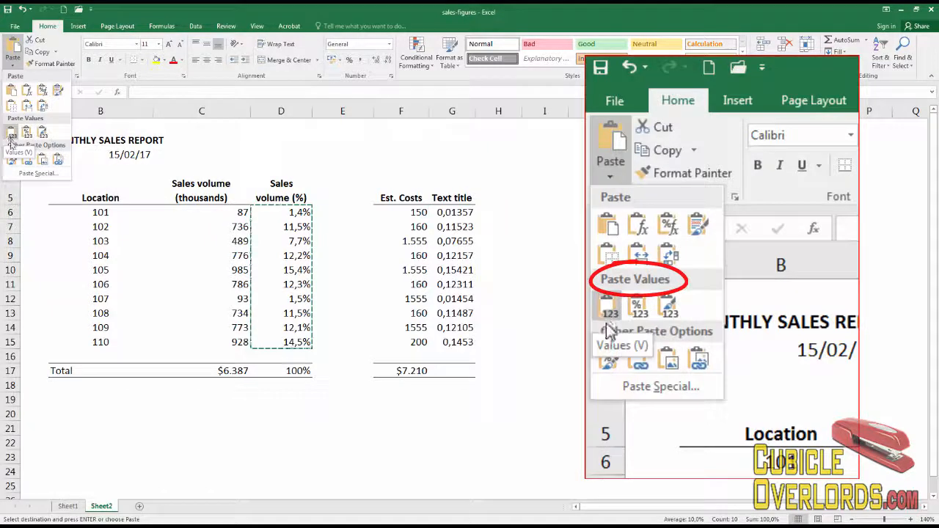
left_click(32, 173)
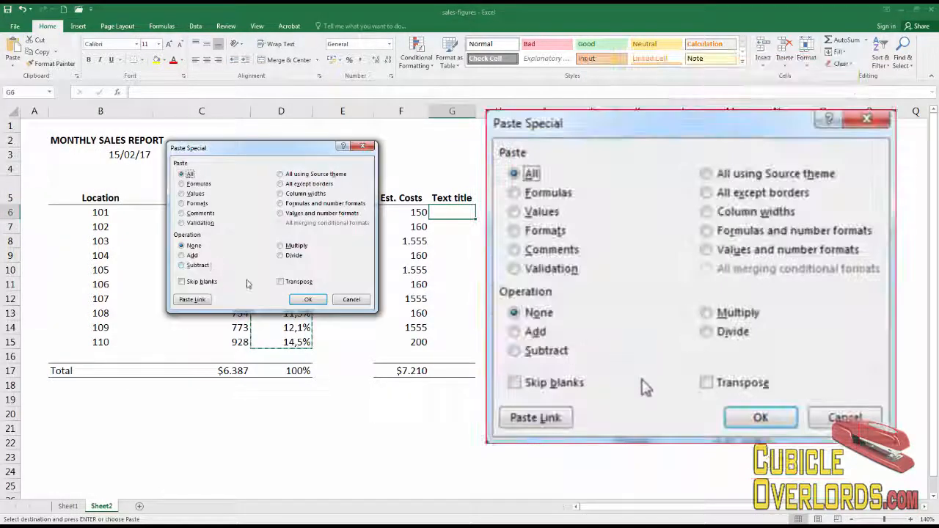
left_click(192, 194)
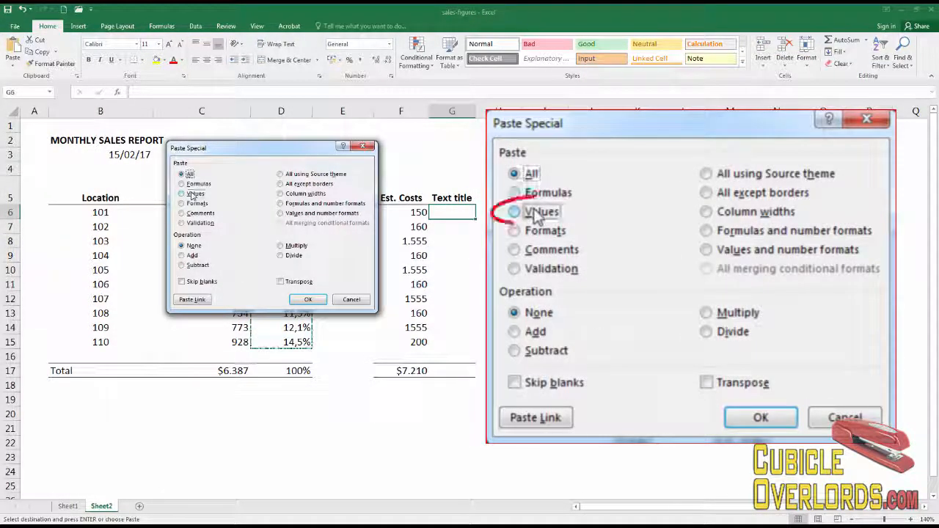
left_click(308, 300)
left_click(545, 269)
Step: Format the pasted values in G6:G15 as percentages with one decimal place and check the values in G8 and G9
left_click_drag(455, 212, 453, 342)
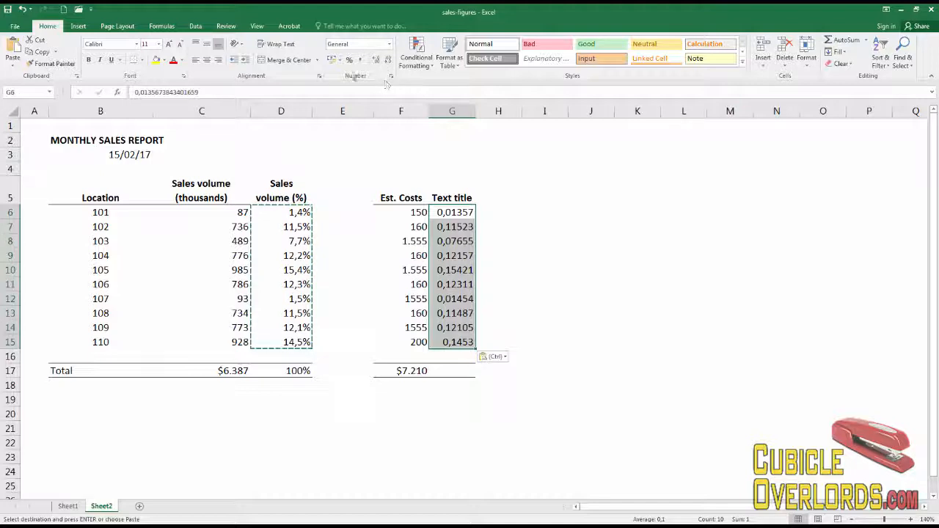
left_click(349, 59)
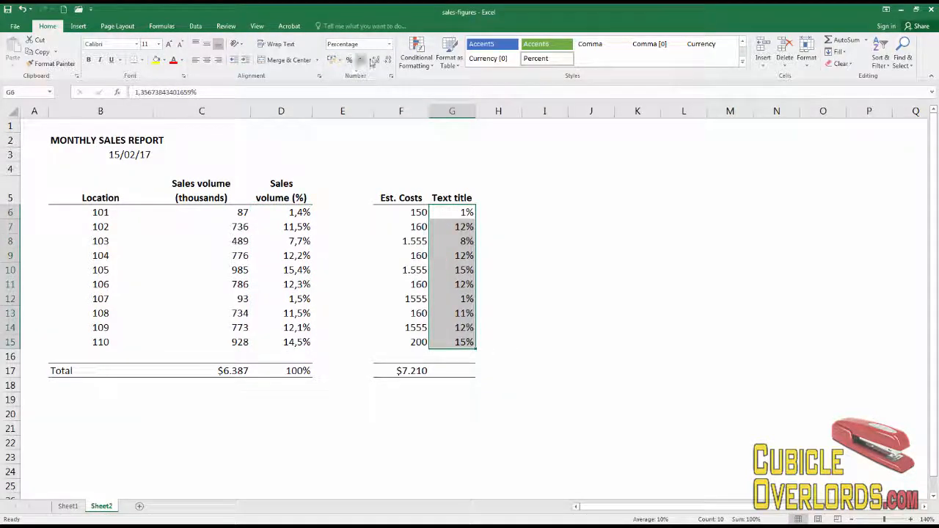
left_click(376, 59)
left_click(459, 237)
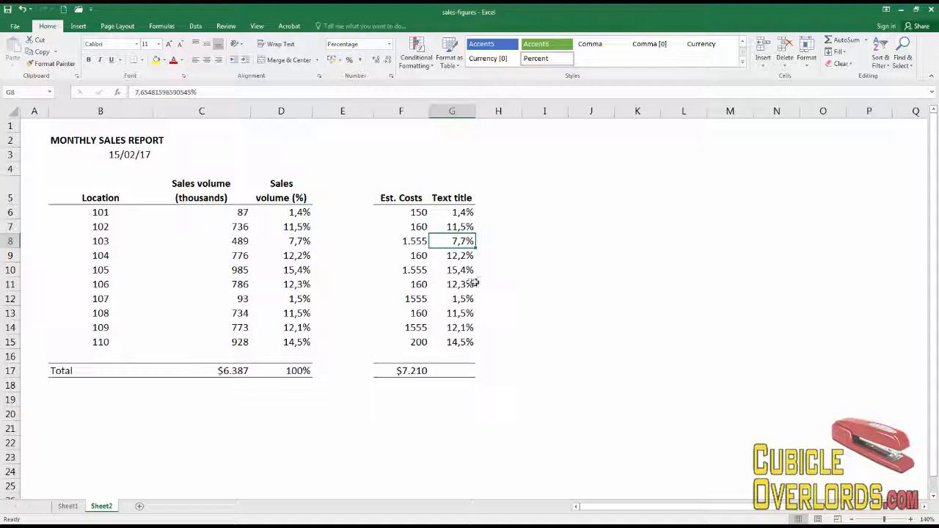
left_click(459, 255)
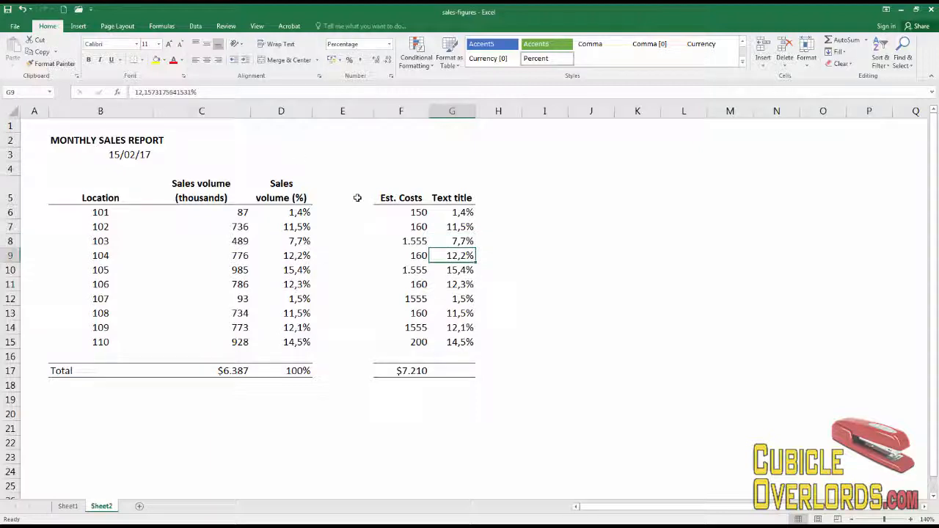
Step: Inspect the full value stored in G9 and compare it with the formulas behind the sales percentages in D6 and D14
left_click(224, 92)
left_click_drag(198, 93, 135, 92)
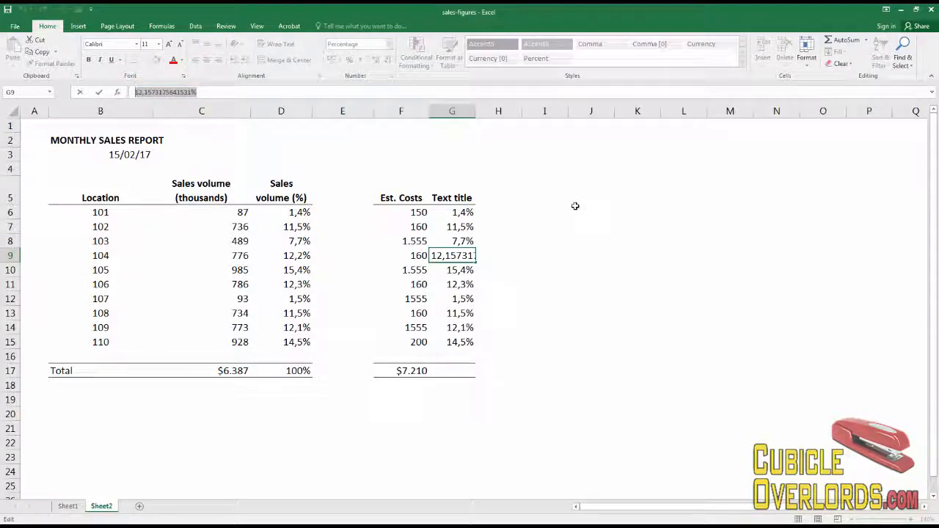
key("Escape")
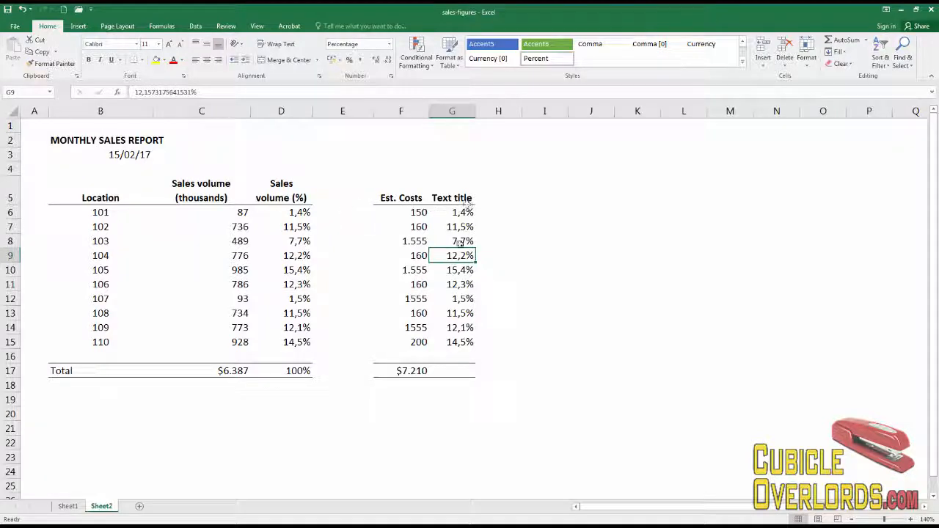
left_click(304, 212)
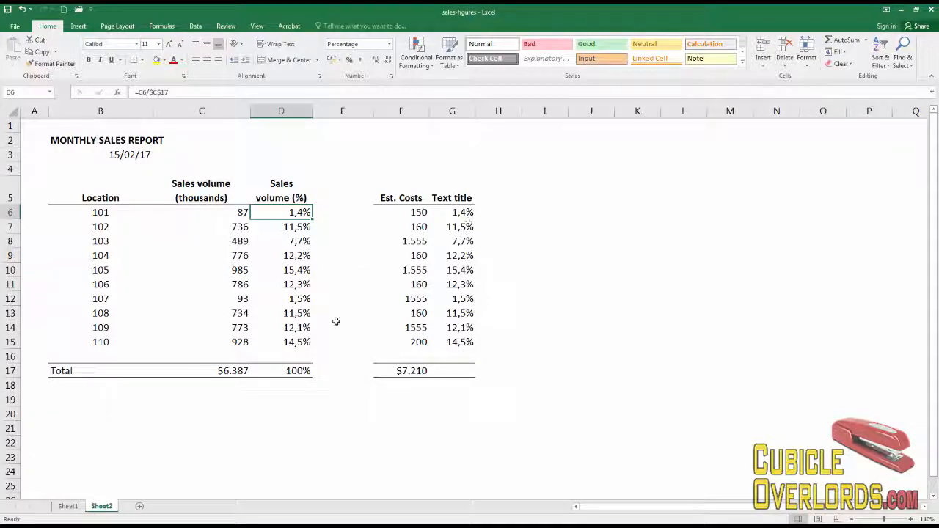
left_click(290, 327)
Step: Copy the sales percentages in D6:D15 and paste them as values over the same cells to replace their formulas
left_click(292, 212)
left_click_drag(299, 351, 298, 345)
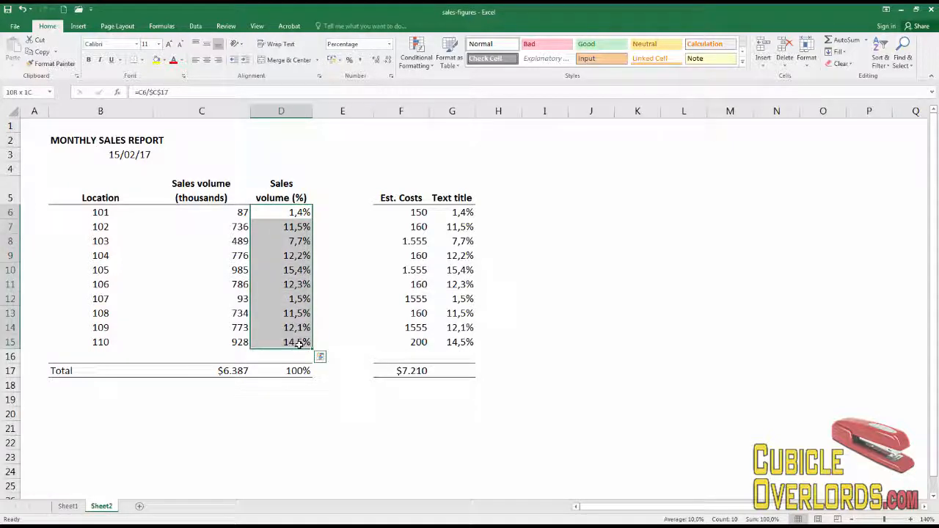
left_click(44, 51)
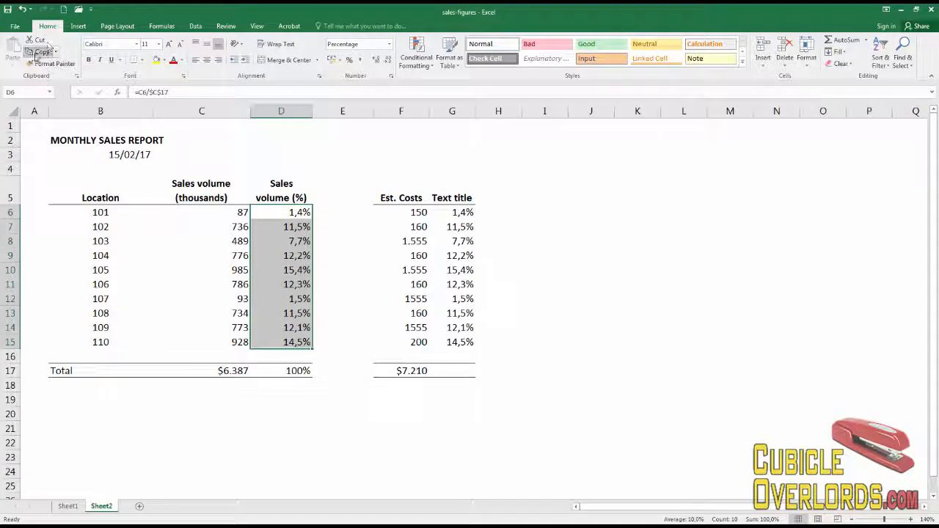
left_click(13, 66)
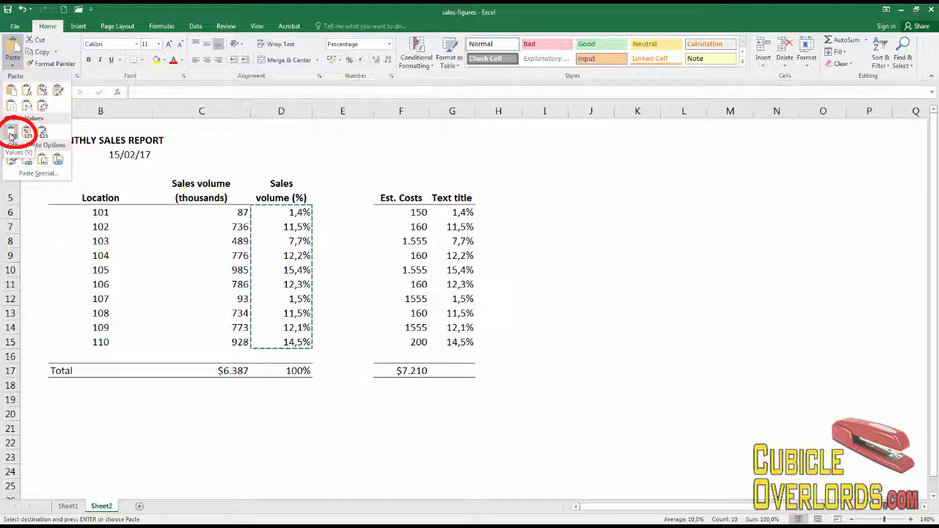
left_click(12, 134)
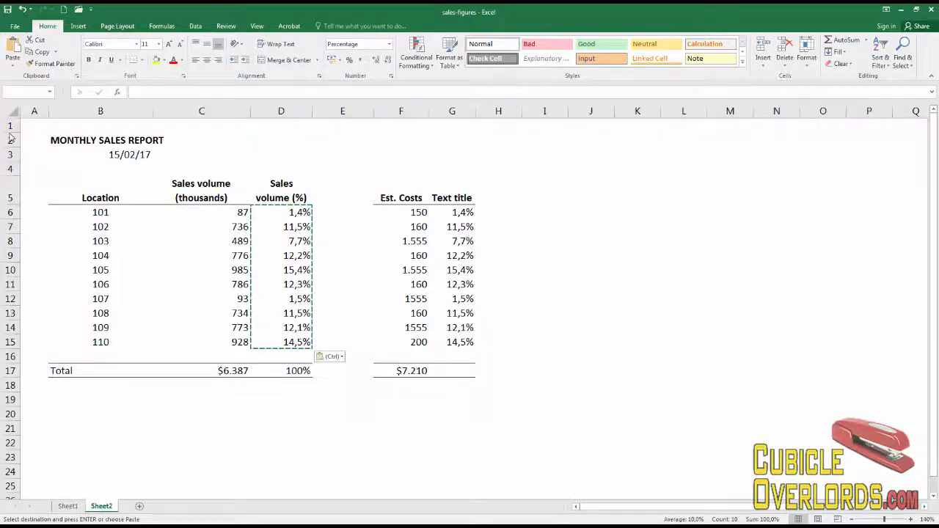
Step: Check the contents of several cells in the sales percentage column, including D7, D8, D9, D11 and D14
left_click(283, 243)
left_click(287, 285)
left_click(295, 331)
left_click(287, 256)
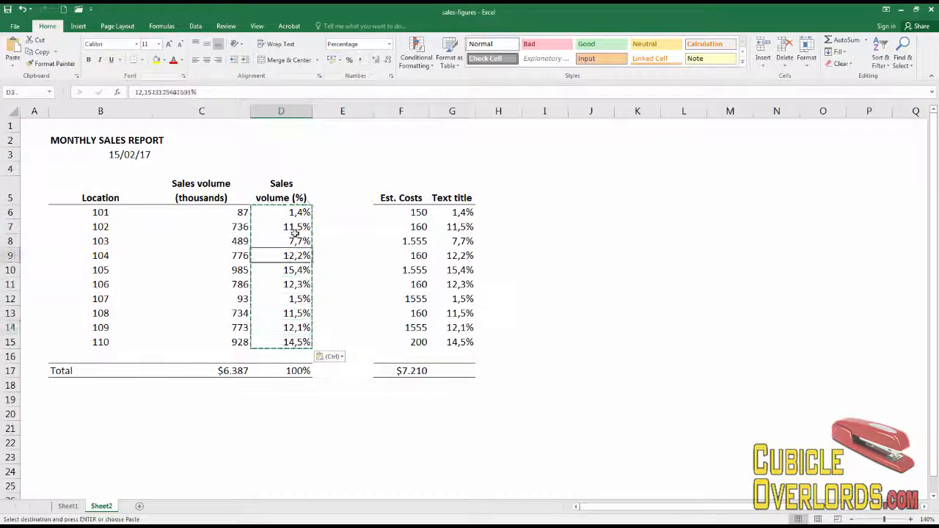
left_click(294, 229)
left_click(538, 320)
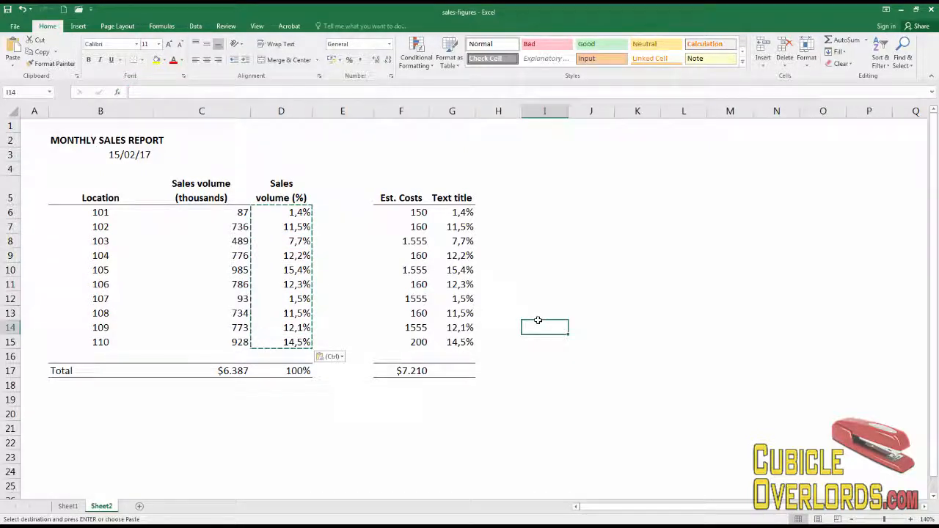
Step: Copy the estimated costs in F6:F15 and paste them as transposed values in a row starting at I6 with Paste Special
left_click(398, 212)
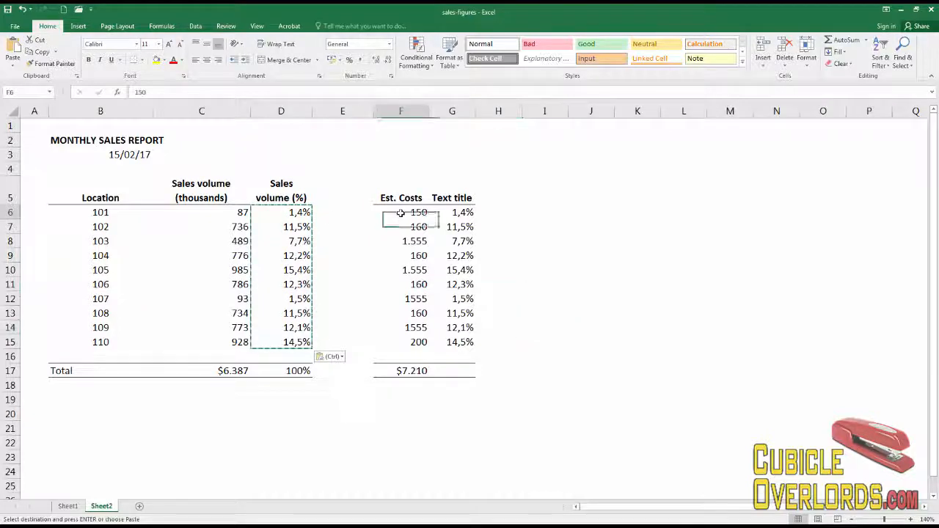
left_click(418, 342, "shift")
mouse_move(415, 213)
left_mouse_down()
mouse_move(415, 223)
mouse_move(415, 212)
left_mouse_up()
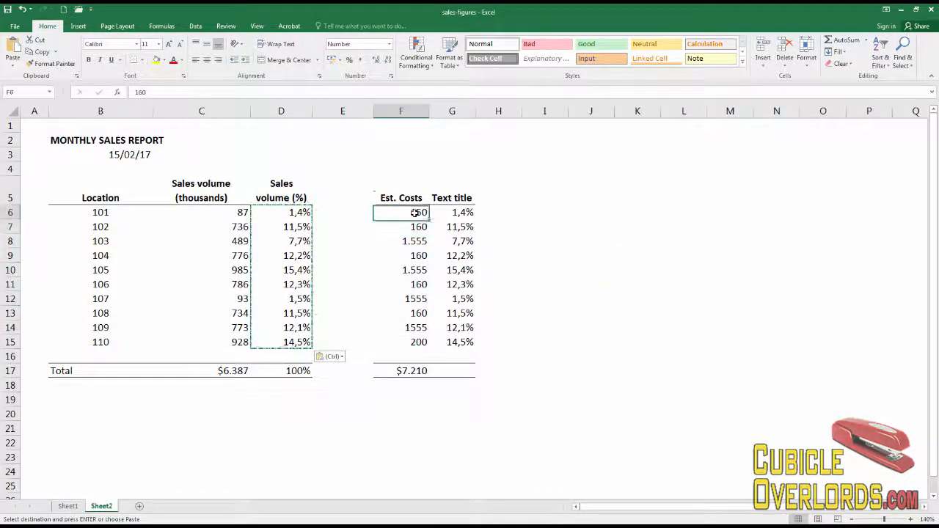
left_click(410, 342, "shift")
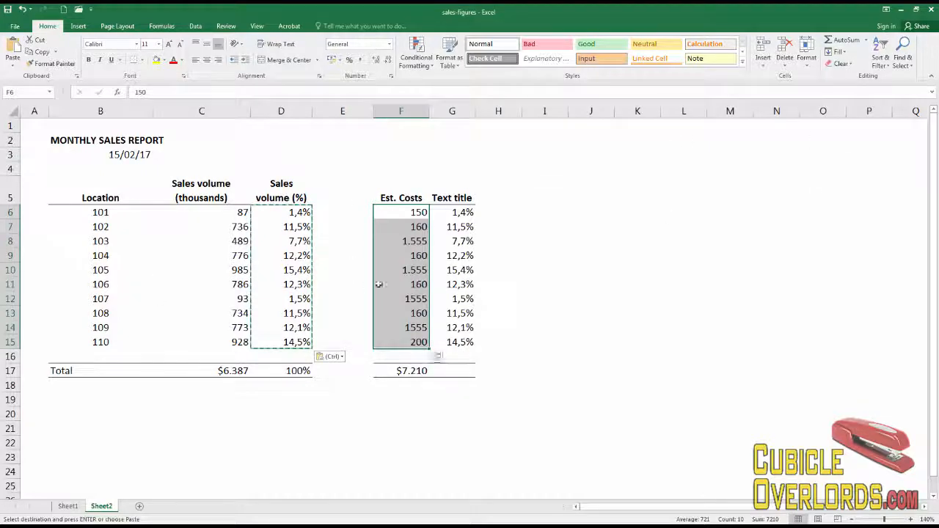
left_click(37, 53)
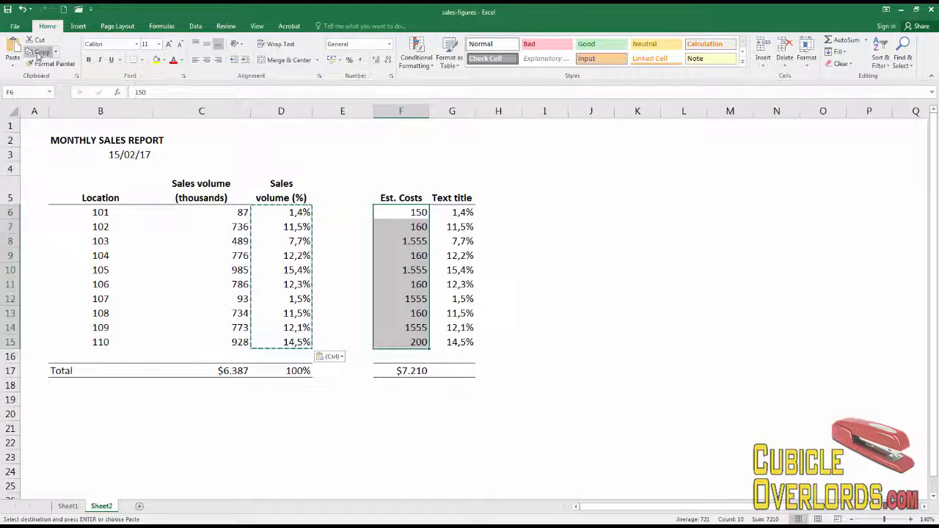
left_click(550, 209)
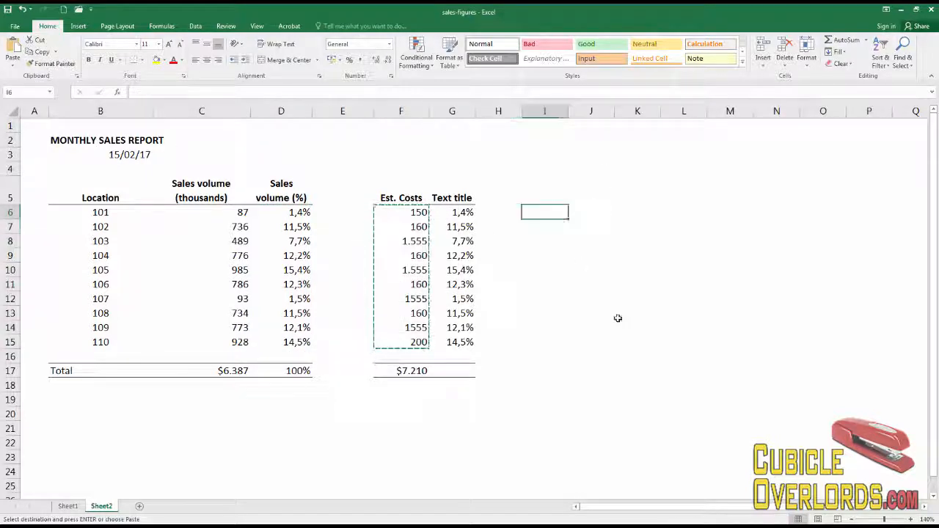
left_click(12, 65)
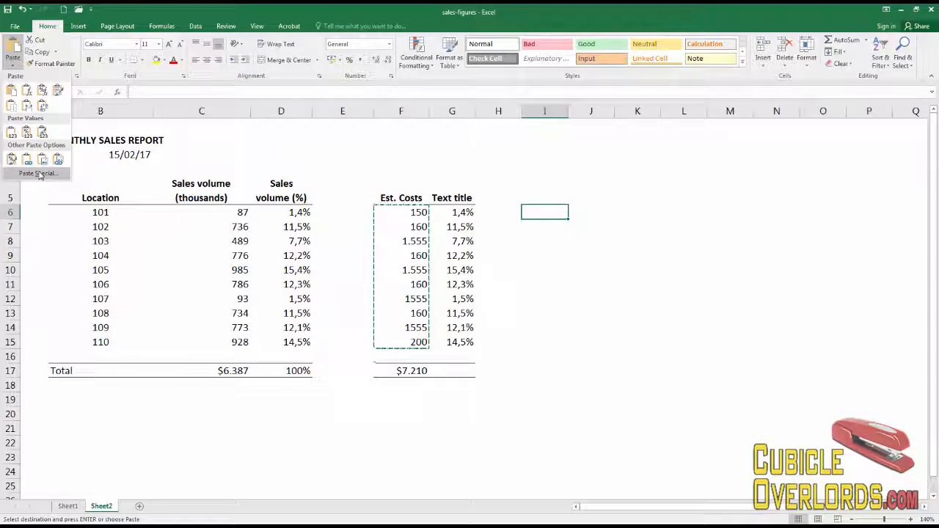
left_click(39, 174)
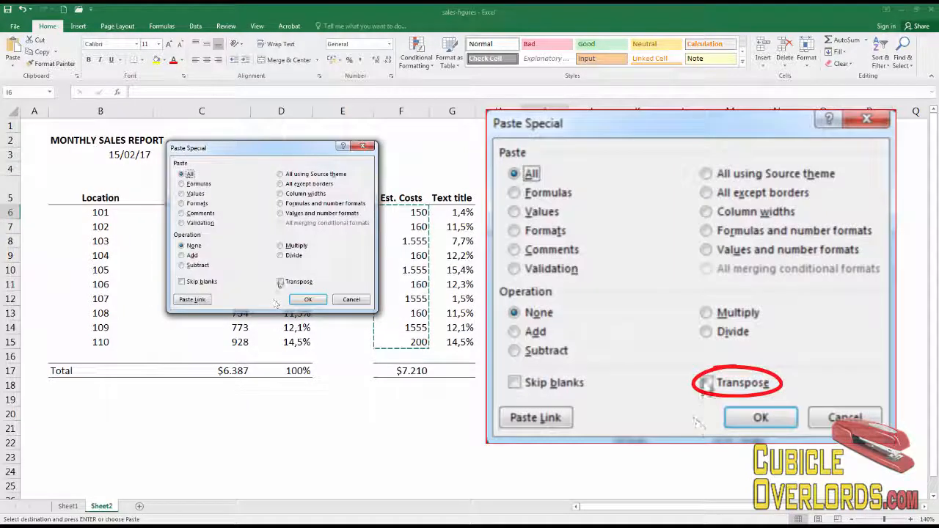
left_click(280, 282)
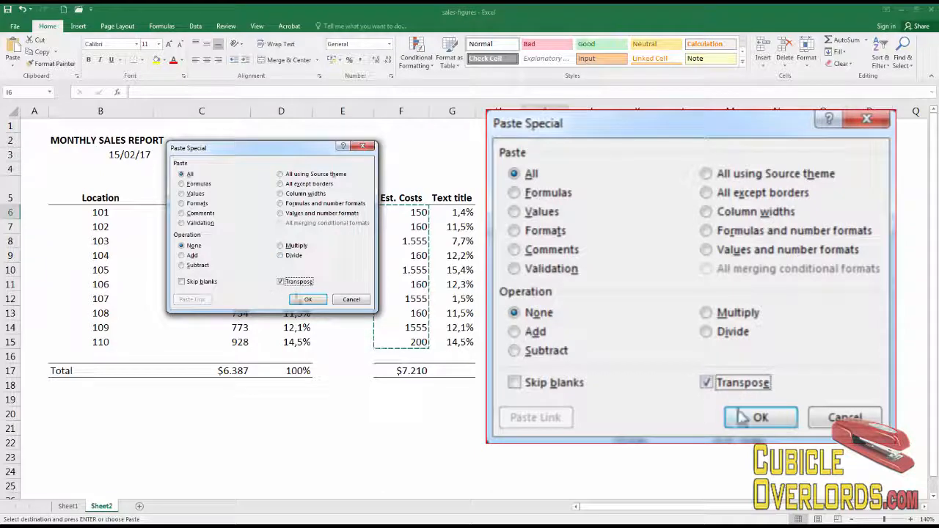
left_click(194, 194)
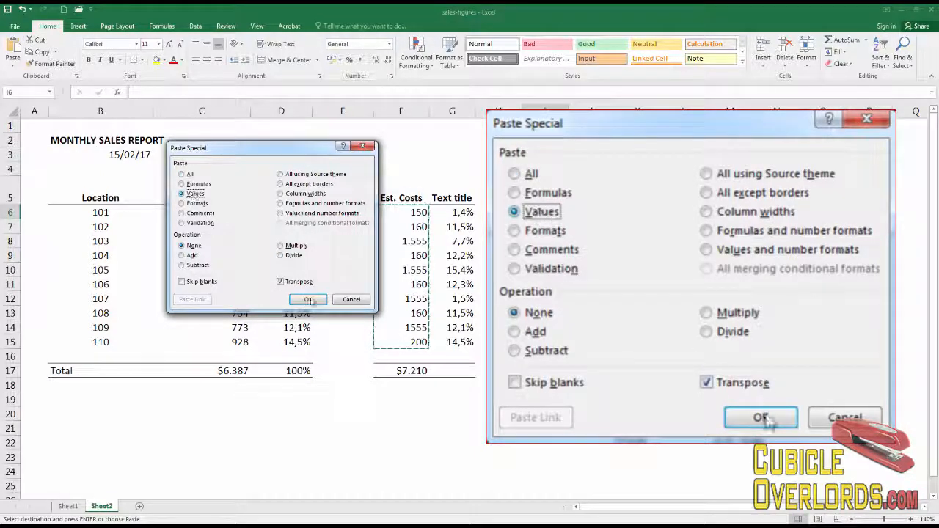
left_click(309, 300)
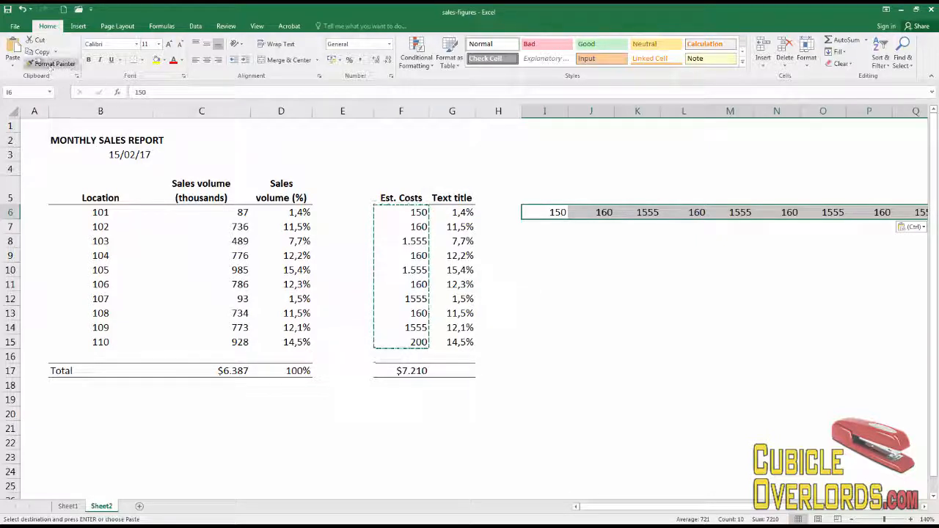
Step: Copy the row of costs starting at I6 and paste it as transposed values in a column starting at I8
left_click(37, 55)
left_click(558, 239)
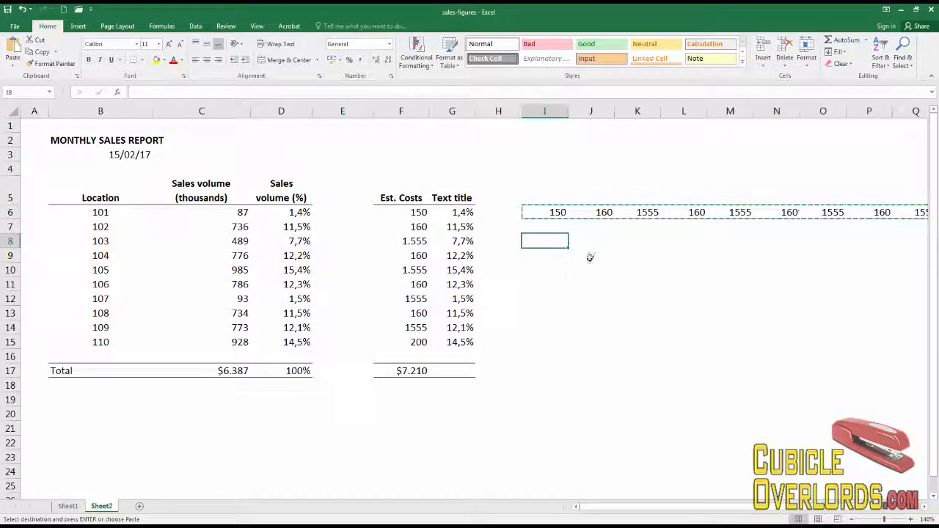
left_click(13, 63)
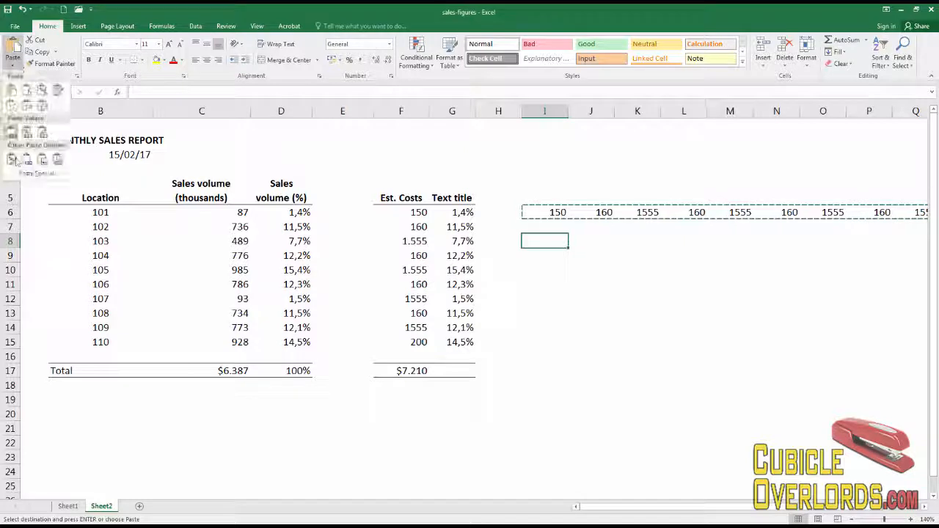
left_click(31, 174)
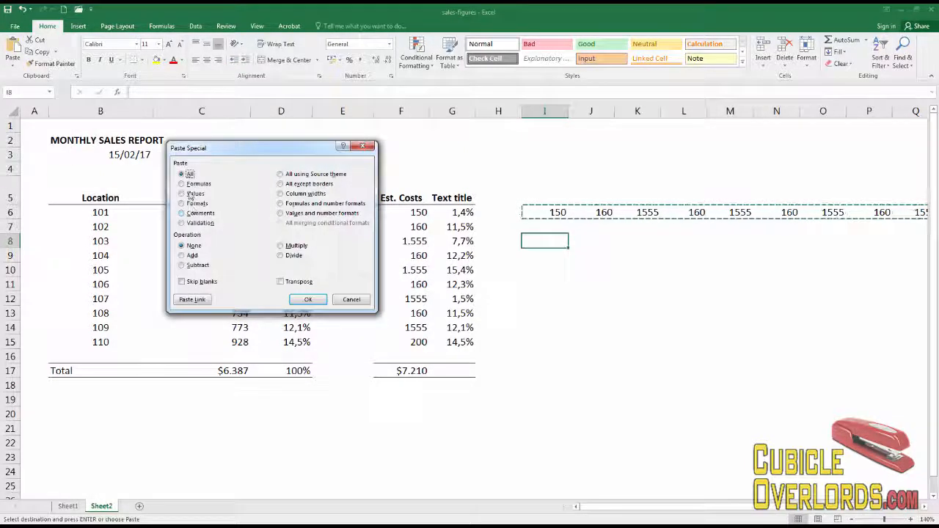
left_click(193, 193)
left_click(281, 282)
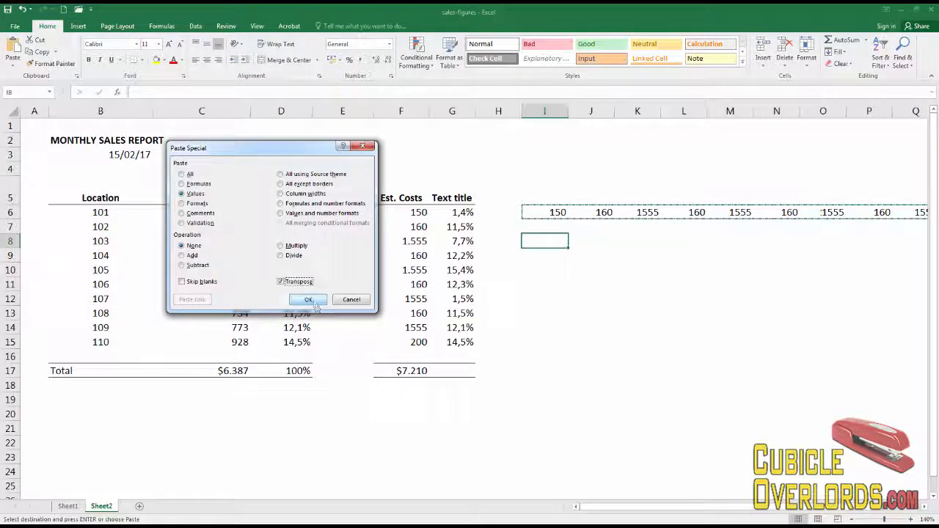
left_click(314, 302)
left_click(683, 268)
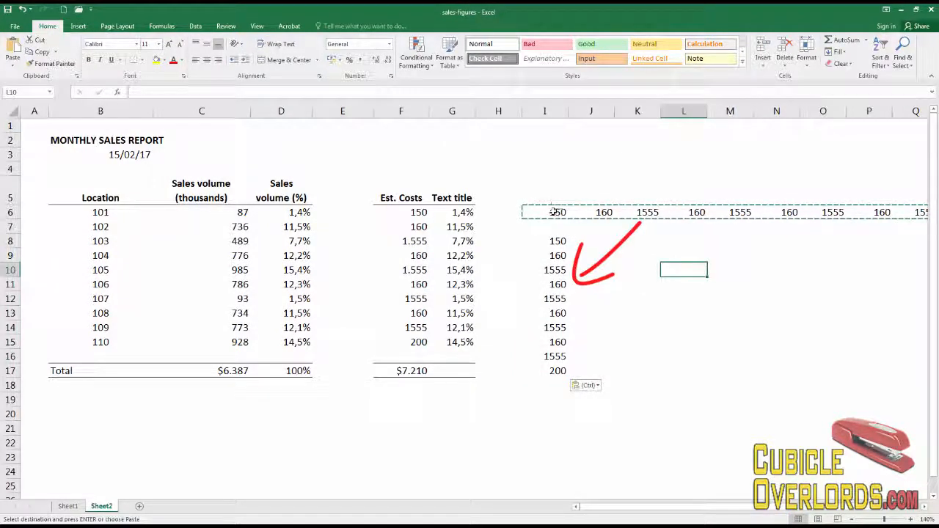
Step: Compare the starts of the cost row and column, and delete the transposed column in I8:I17
left_click(554, 212)
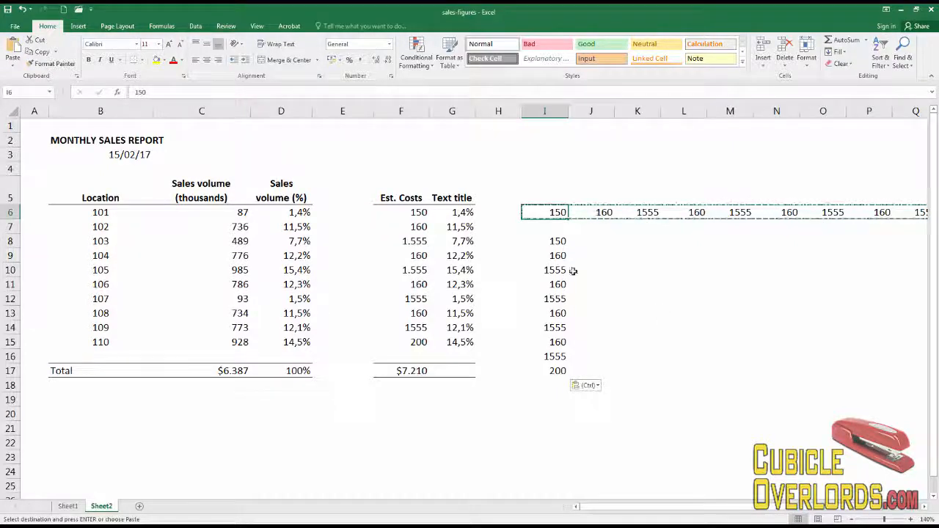
left_click(556, 240)
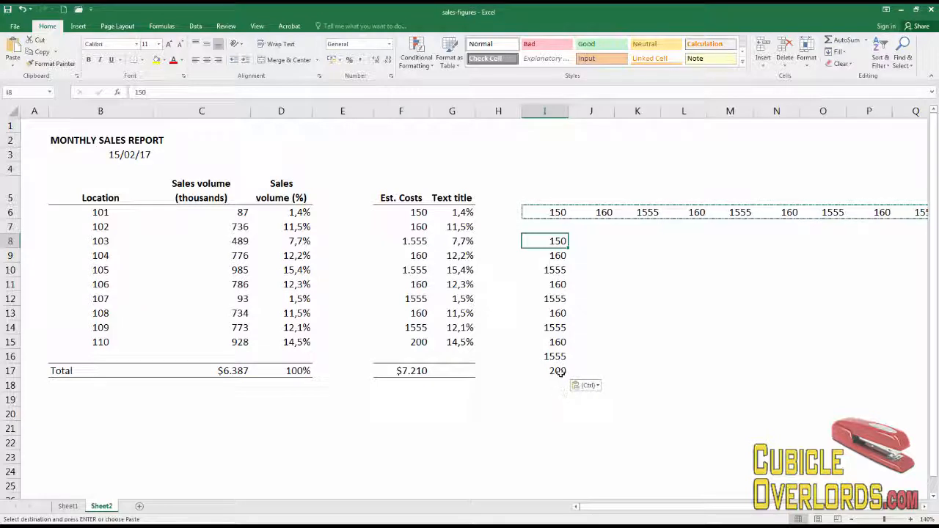
key("ctrl+shift+Down")
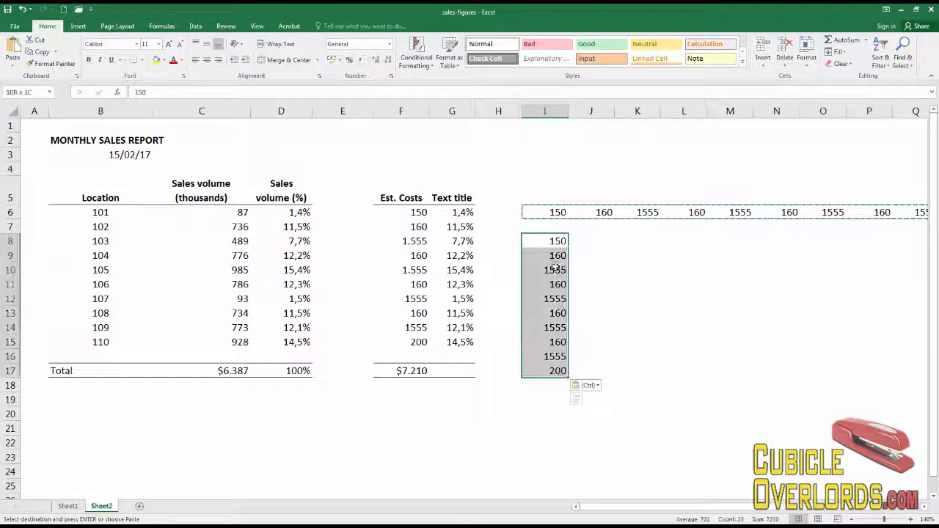
key("Delete")
left_click(627, 272)
Step: Enter the date 1/01/2017 in J8 and the next-day formula =J8+1 in J9
left_click(576, 243)
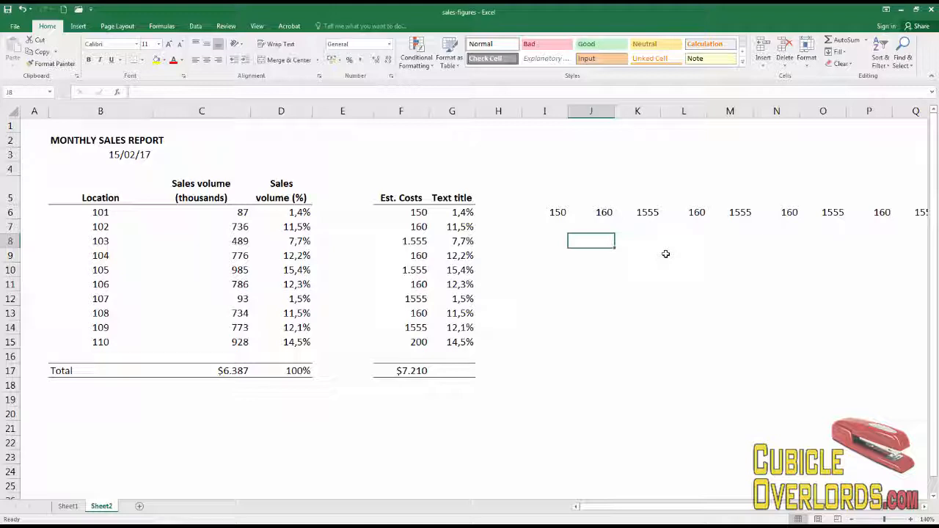
type("1/")
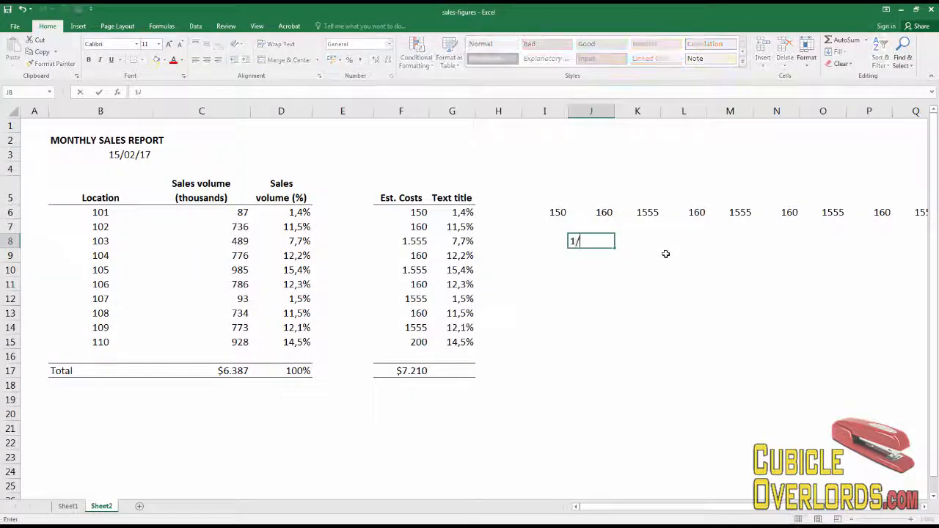
type("01/2017")
key("Return")
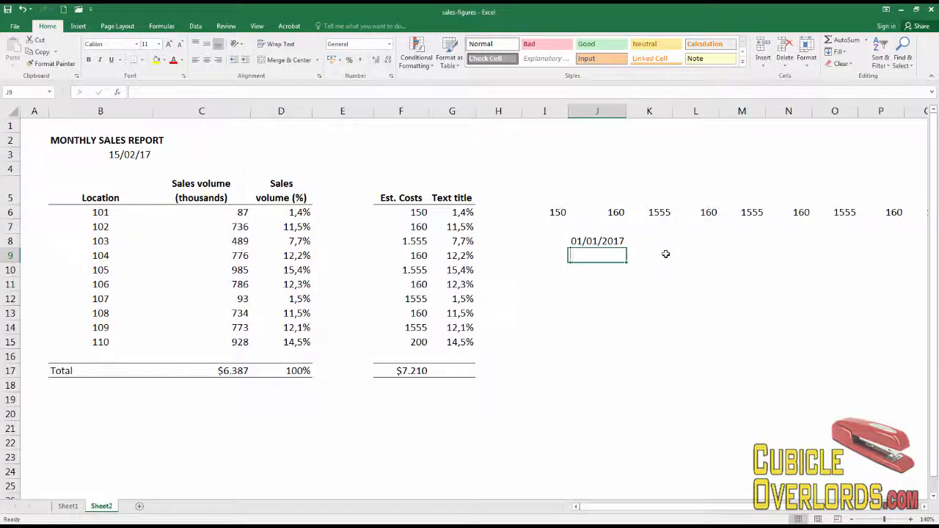
type("=")
key("Up")
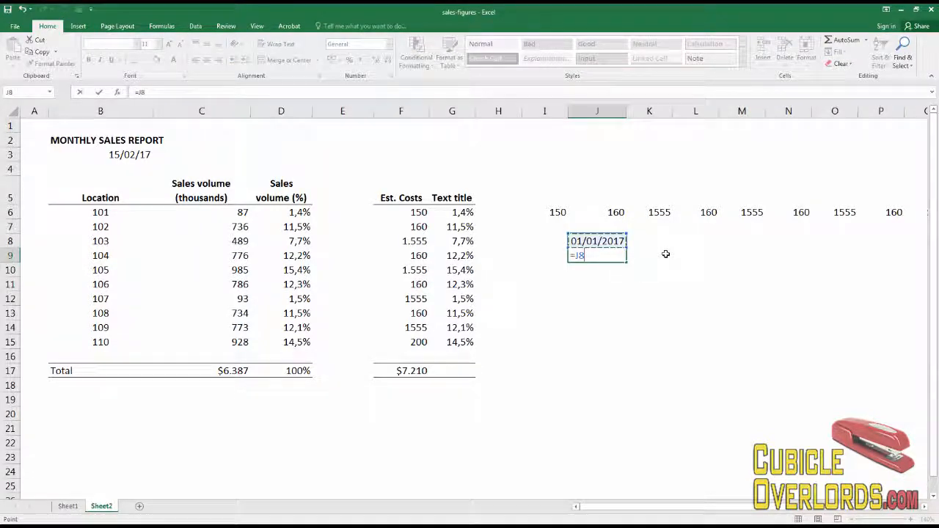
type("+1")
key("Return")
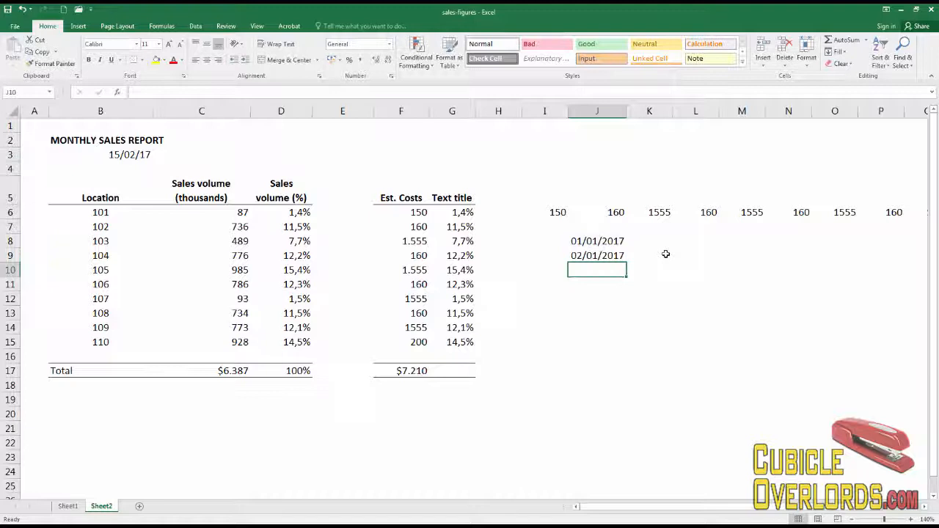
Step: Copy the next-day formula in J9 and paste it down through J10:J31
left_click(616, 256)
key("ctrl+c")
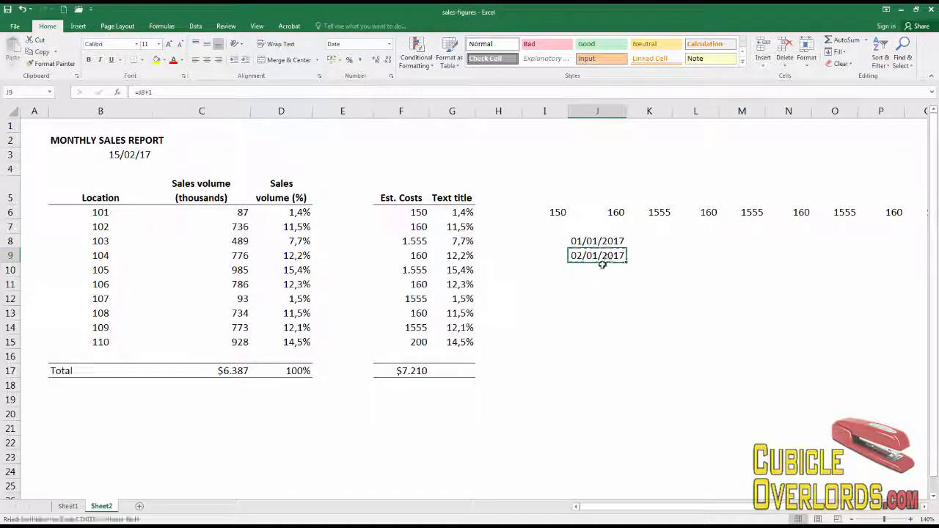
left_click(601, 269)
scroll(607, 298, "down", 3)
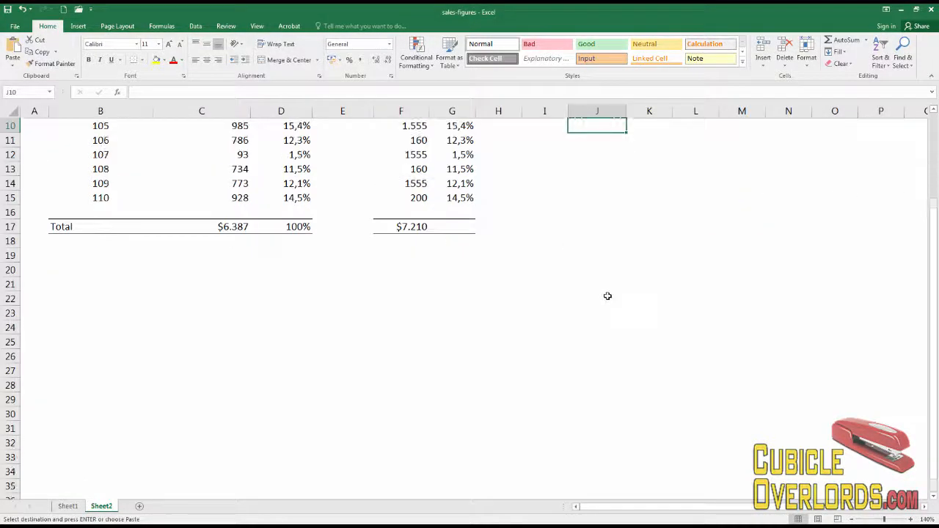
left_click(601, 426, "shift")
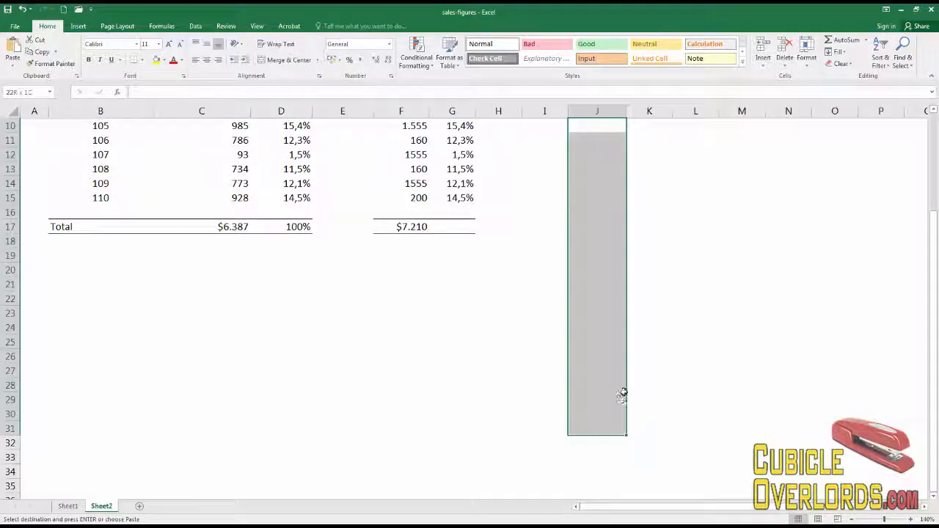
key("ctrl+v")
left_click(606, 342)
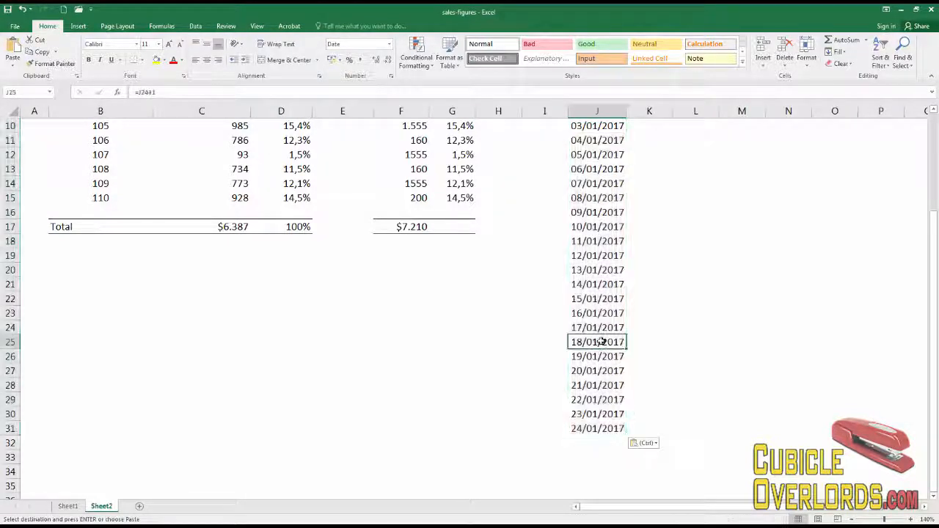
Step: Copy the dates in J8:J31
scroll(612, 324, "up", 3)
left_click(597, 241)
scroll(604, 352, "down", 4)
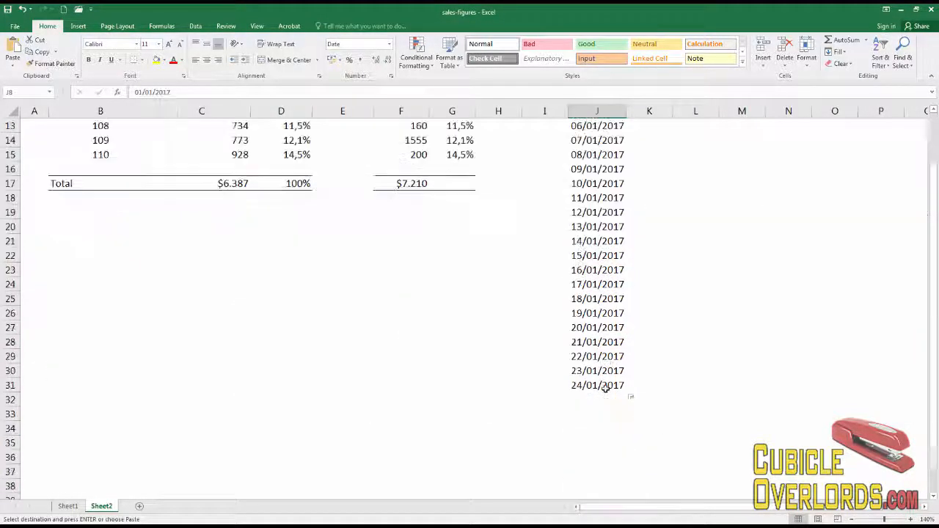
left_click(602, 386, "shift")
key("ctrl+c")
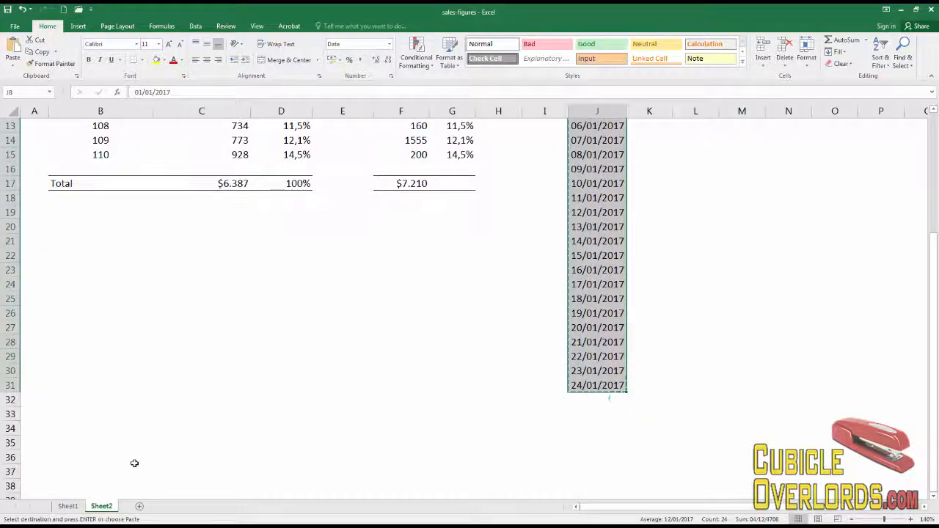
Step: Add a new worksheet and enter the title Monthly Cash Flow in B2
left_click(139, 506)
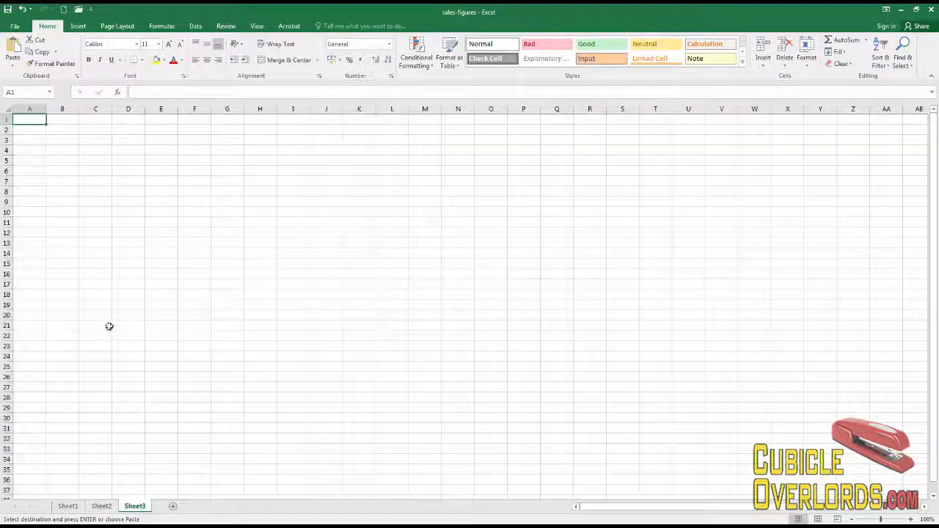
left_click(70, 130)
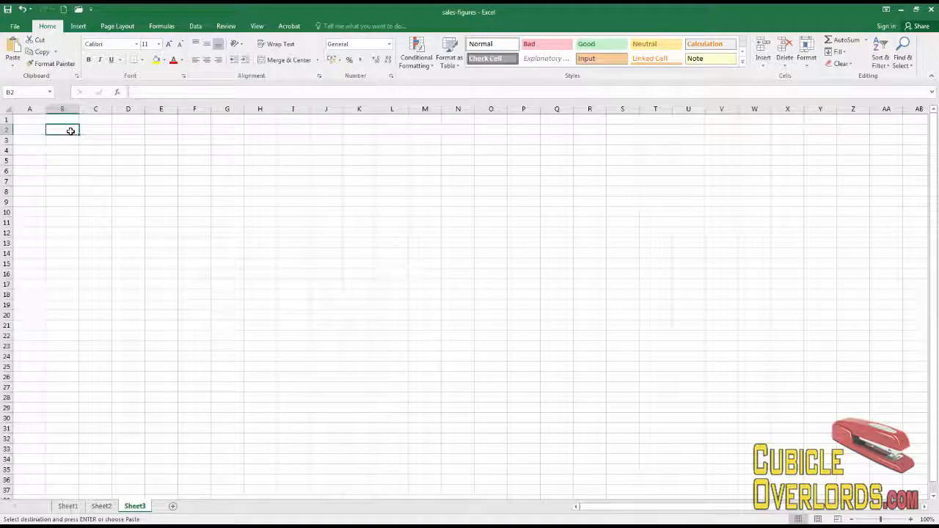
type("Monthly Cash Flow")
key("Return")
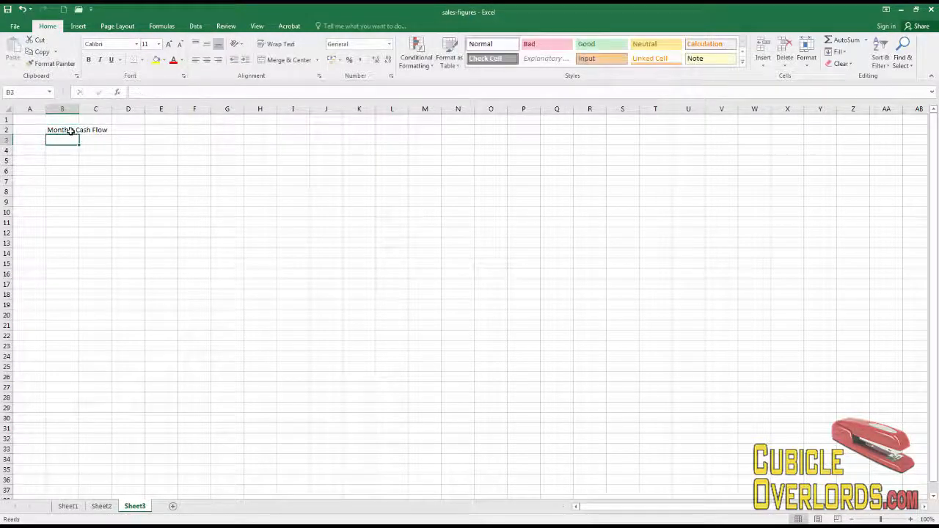
Step: Copy the date formula in J31 on Sheet2 and paste it into J32:J37
left_click(106, 508)
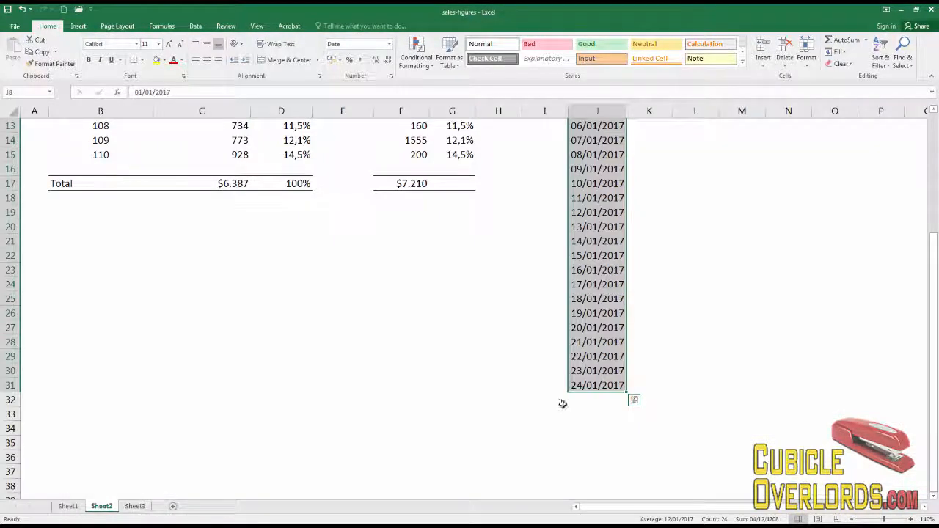
left_click(614, 386)
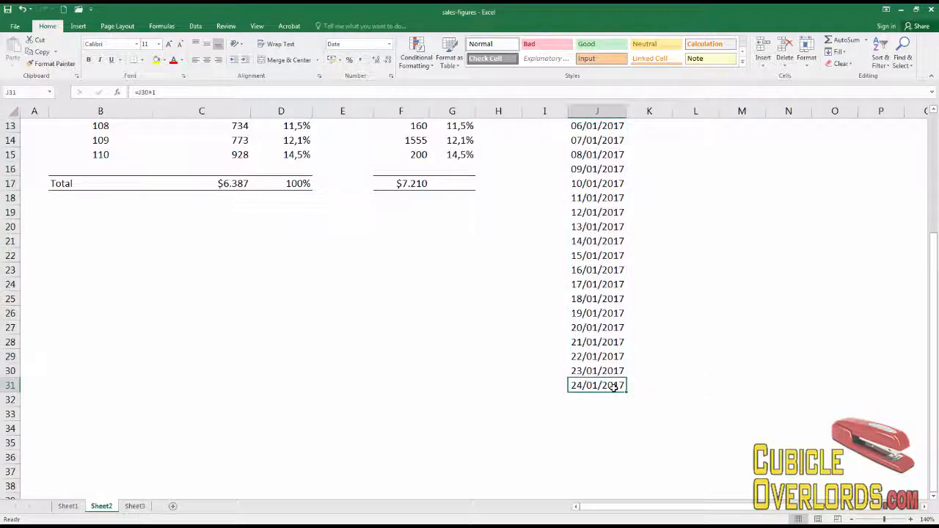
key("ctrl+c")
key("shift+Down")
key("shift+Down")
key("shift+Down")
key("shift+Down")
key("shift+Down")
key("shift+Down")
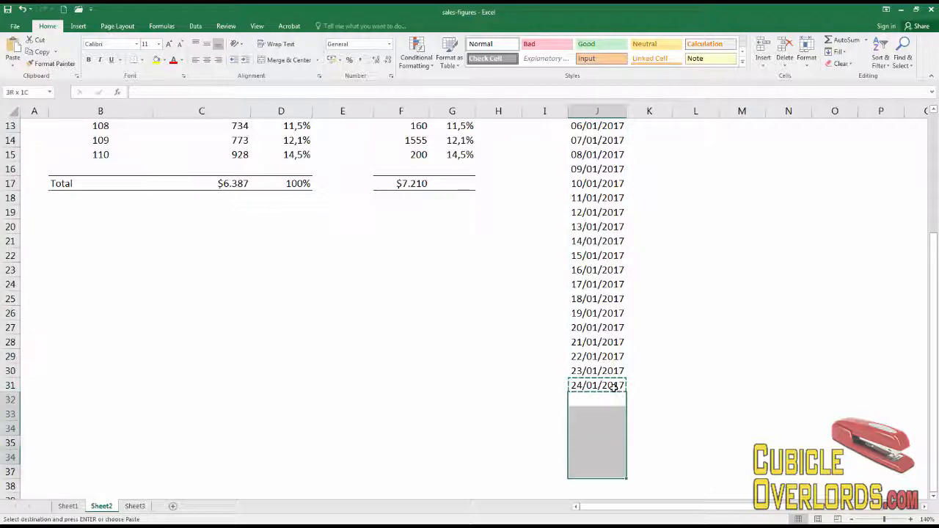
key("ctrl+v")
Step: Paste the copied date formula into J38 to complete the January dates
key("Down")
key("Down")
key("Down")
key("Down")
key("Down")
key("Down")
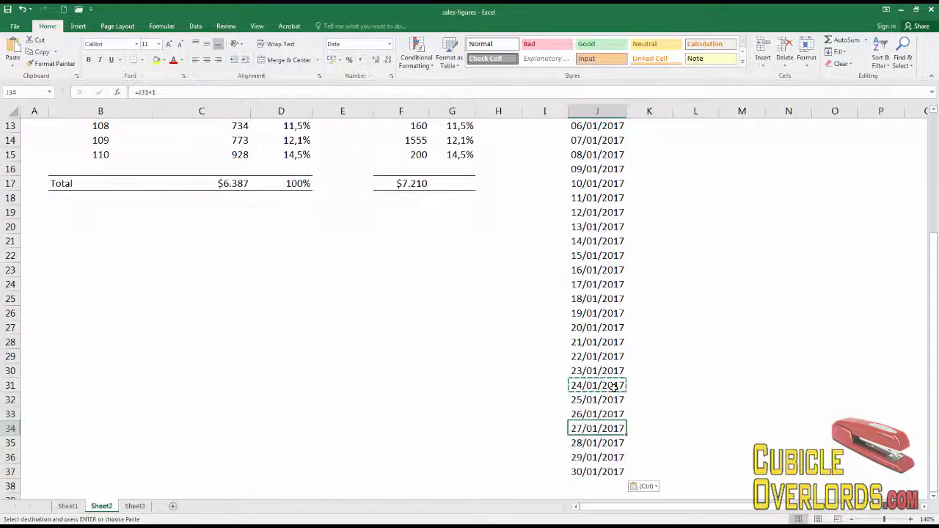
key("ctrl+v")
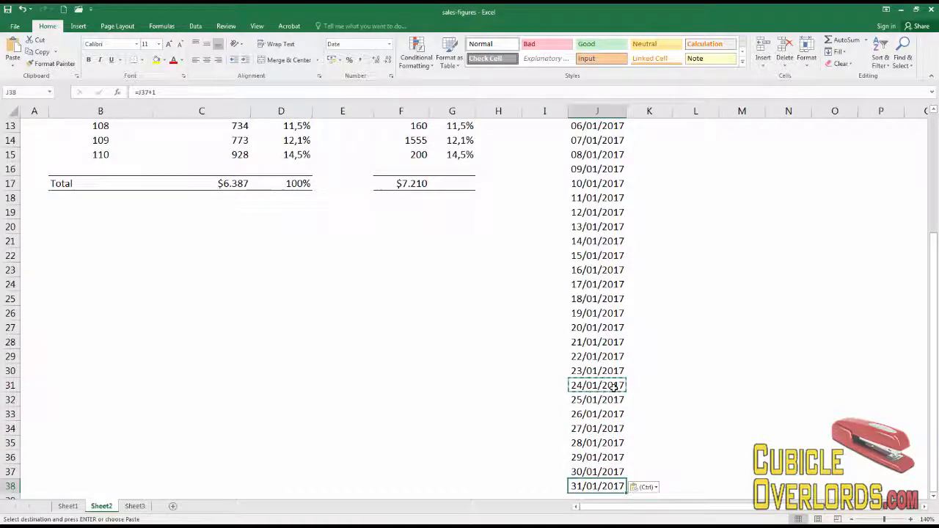
Step: Copy the January dates in J8:J38 and paste them as transposed values on Sheet3 starting at B4 with Paste Special
scroll(650, 367, "up", 3)
left_click(593, 198)
key("ctrl+shift+Down")
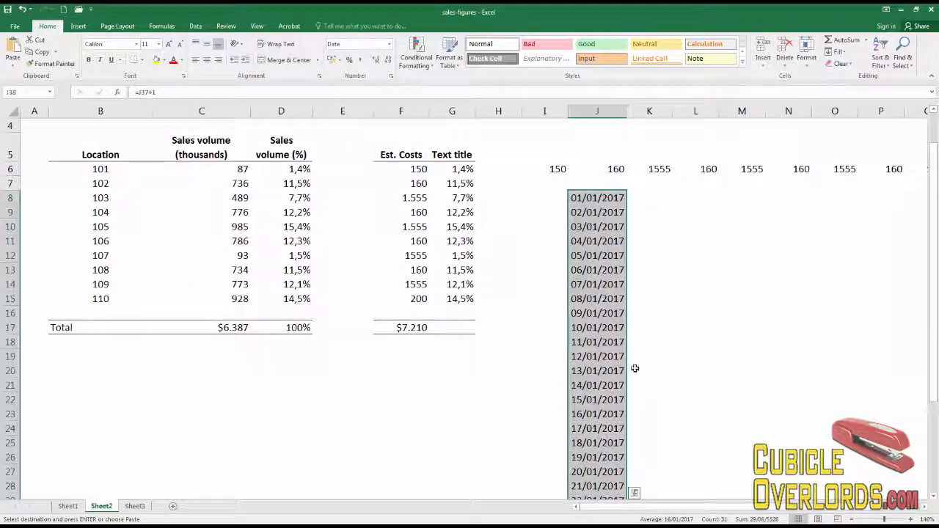
key("ctrl+c")
left_click(136, 507)
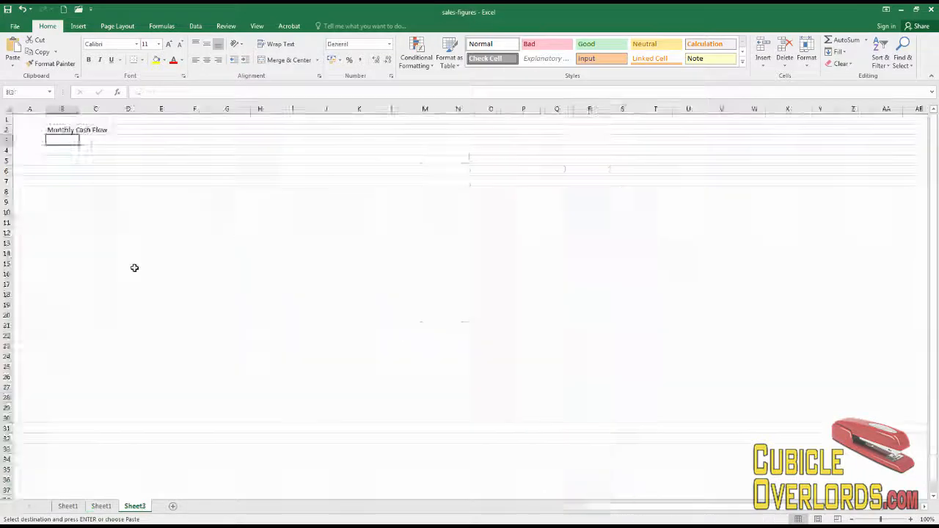
left_click(63, 151)
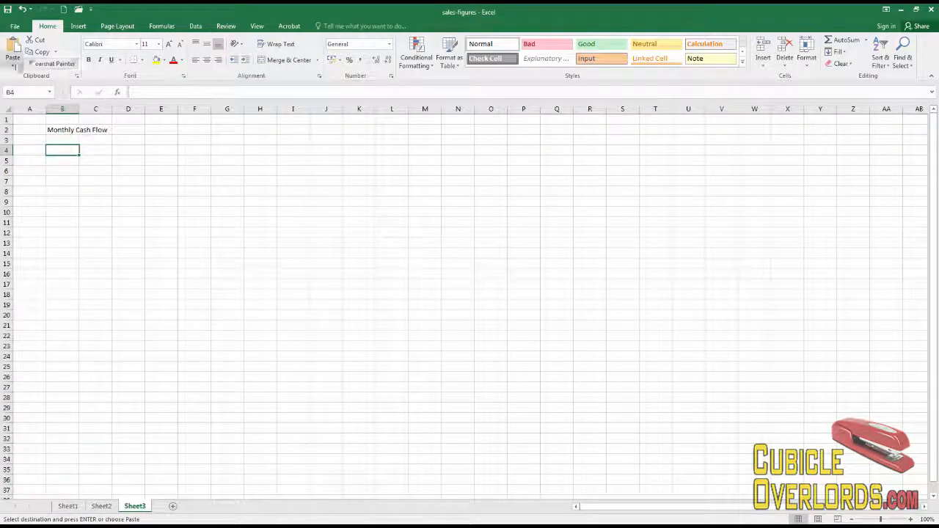
left_click(13, 65)
left_click(37, 174)
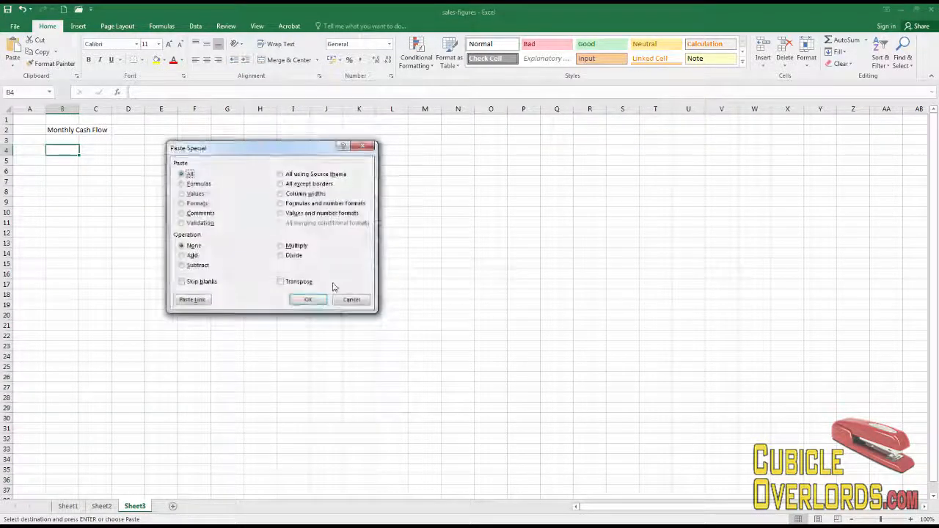
left_click(193, 194)
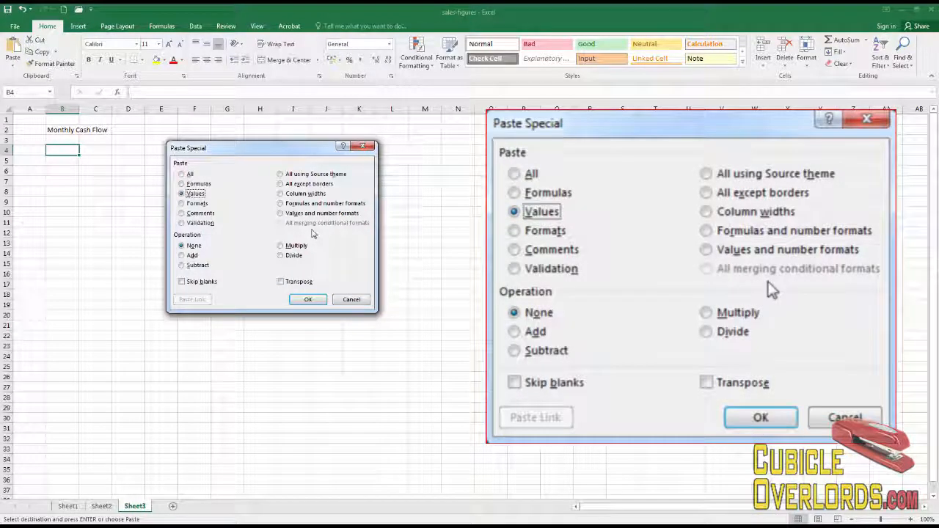
left_click(281, 281)
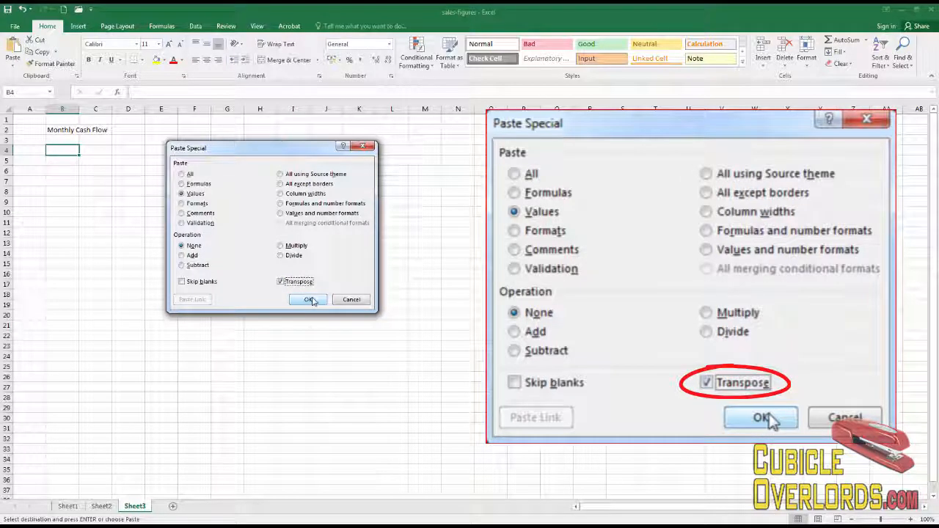
left_click(311, 301)
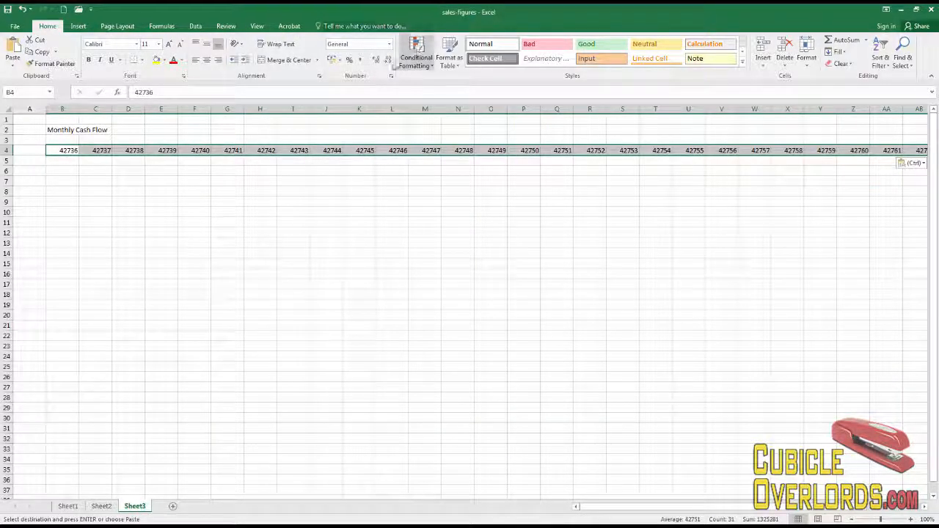
Step: Format the pasted values in row 4 of Sheet3 as dates and rotate their text up
left_click(389, 44)
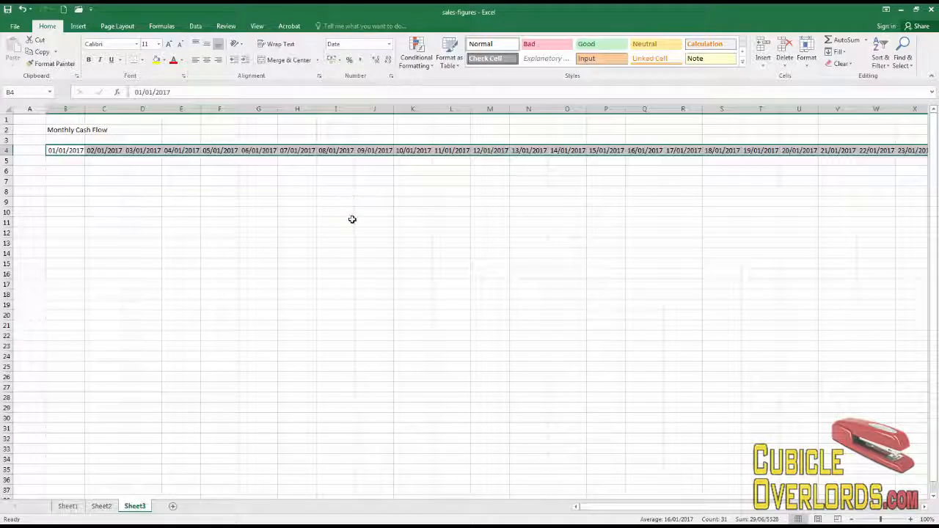
left_click(239, 45)
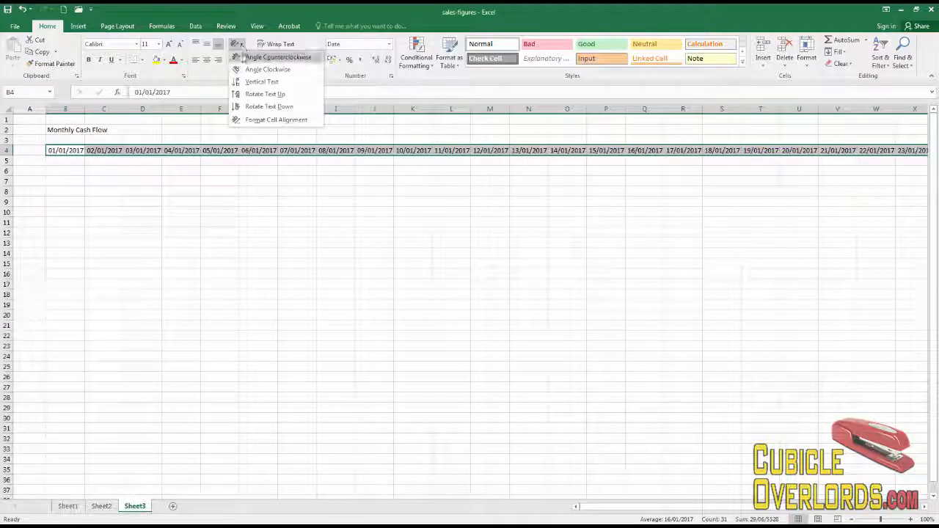
left_click(258, 94)
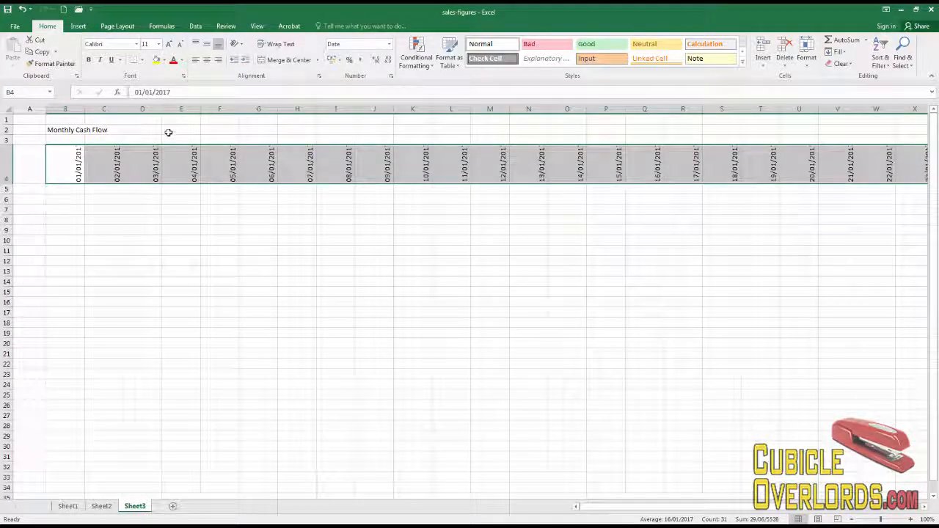
Step: Set the width of columns B to AF to 4
right_click(110, 109)
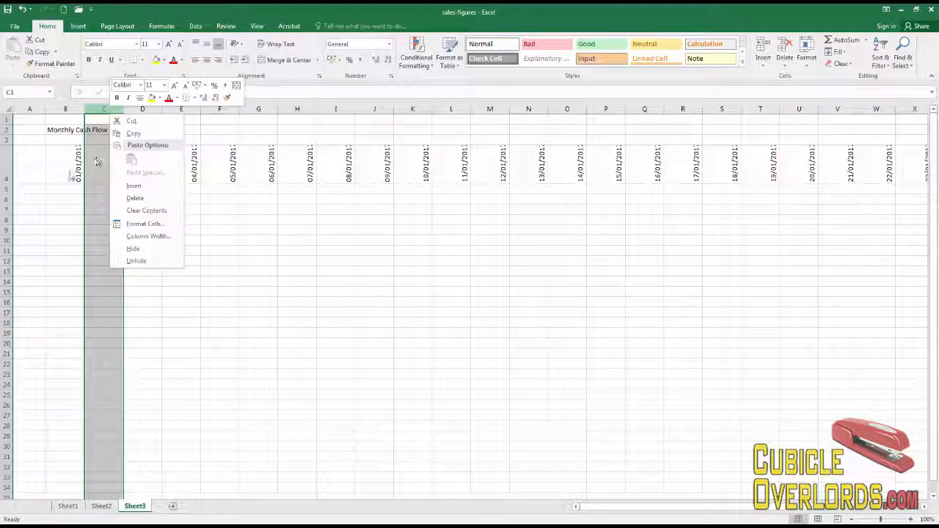
left_click(77, 139)
left_click_drag(66, 110, 852, 105)
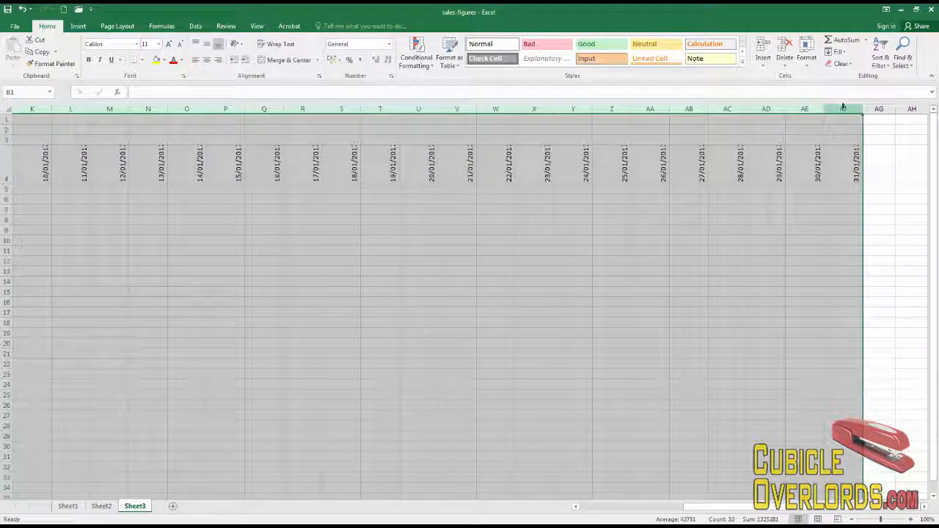
left_click(807, 55)
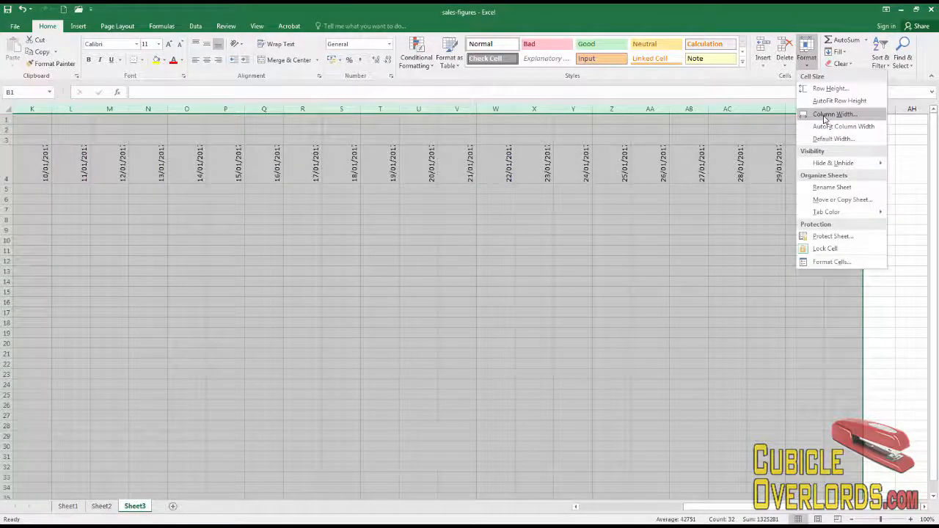
left_click(819, 114)
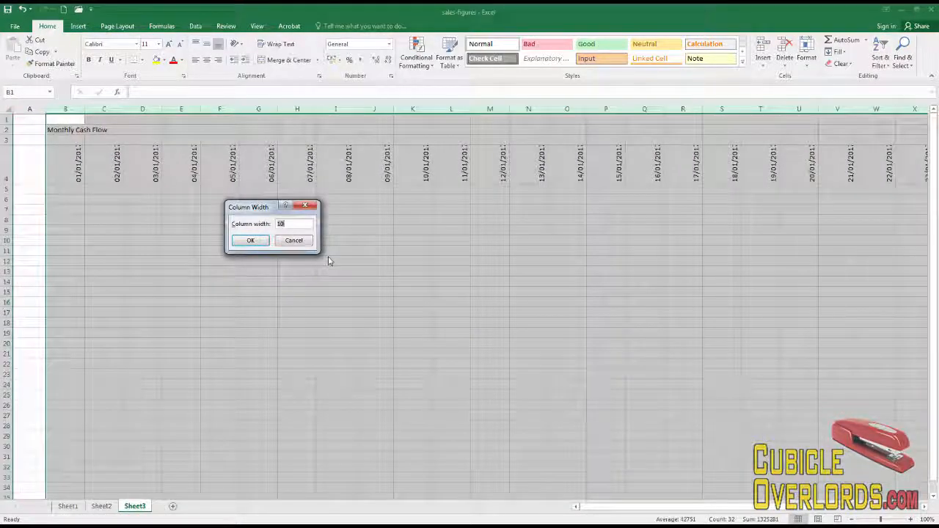
type("4")
left_click(250, 240)
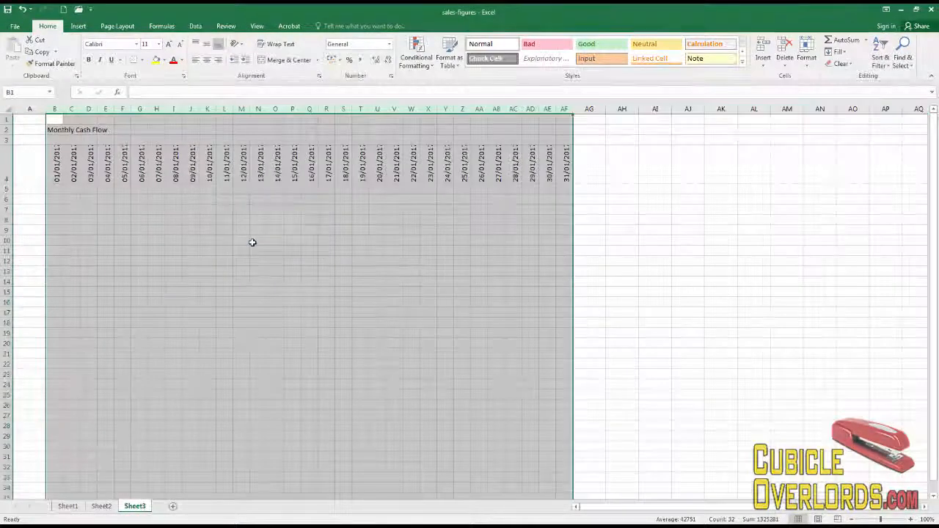
Step: Increase the height of row 4 enough to fit the complete rotated dates
left_click(54, 199)
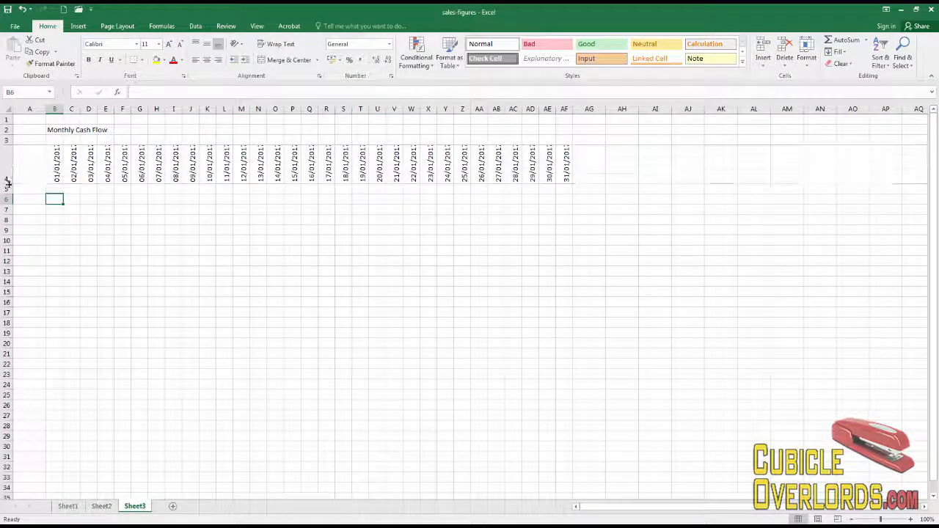
left_click_drag(13, 183, 12, 195)
left_click(155, 231)
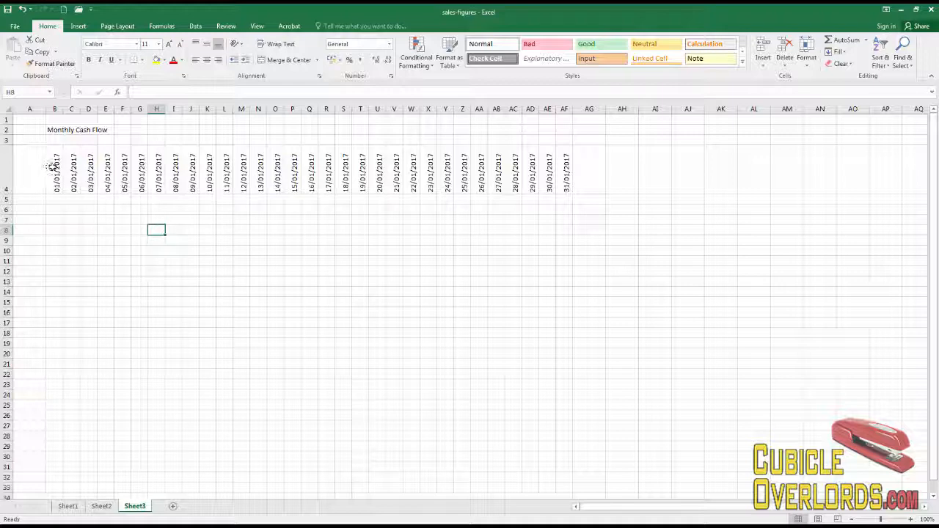
Step: Make the dates in B4:AF4 bold and add a bottom border beneath them
left_click_drag(53, 169, 565, 180)
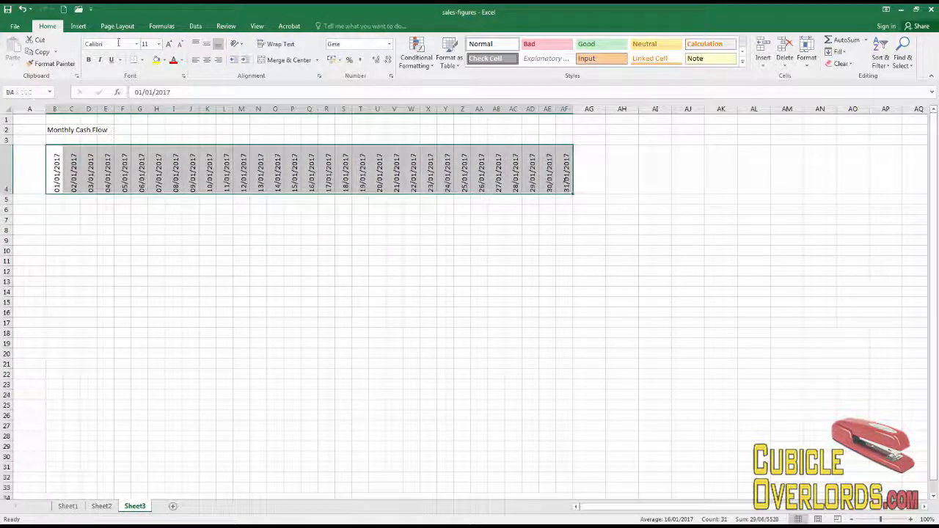
left_click(89, 60)
left_click(106, 261)
left_click(57, 207)
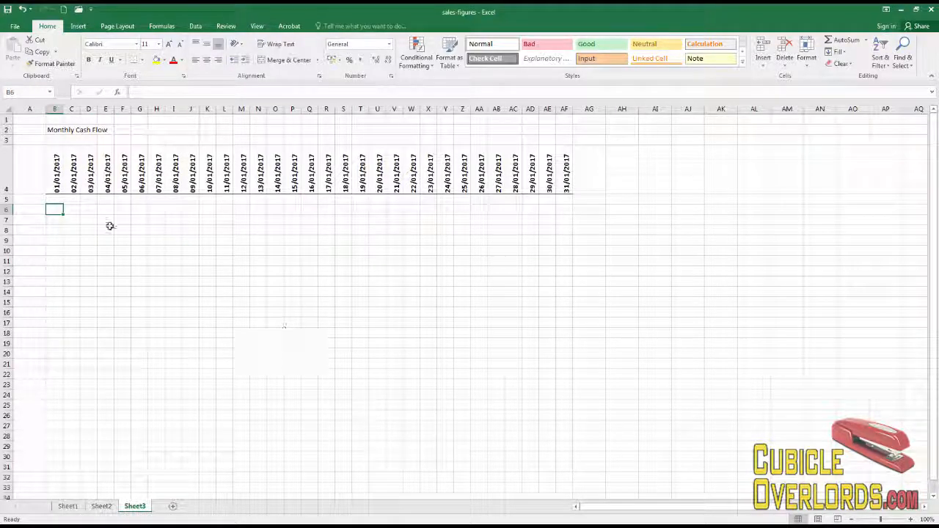
left_click(48, 178)
left_click(52, 176)
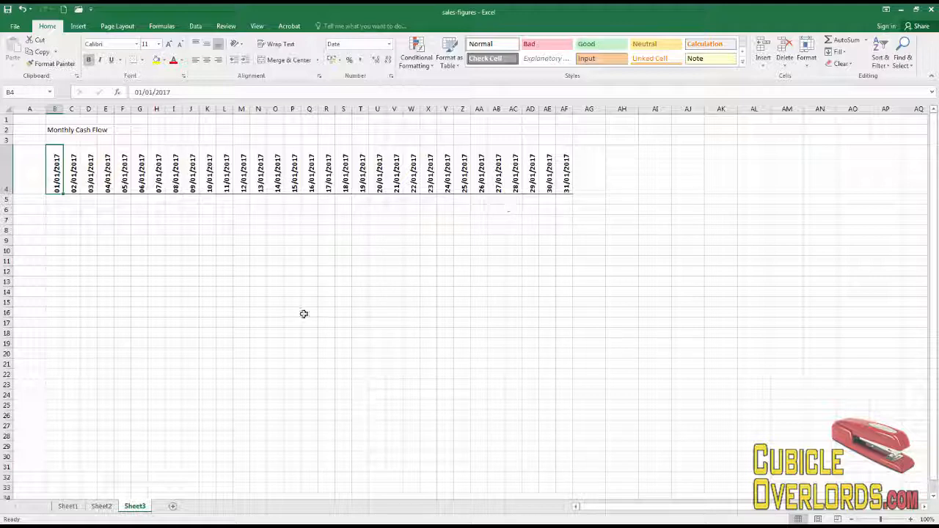
left_click(243, 335)
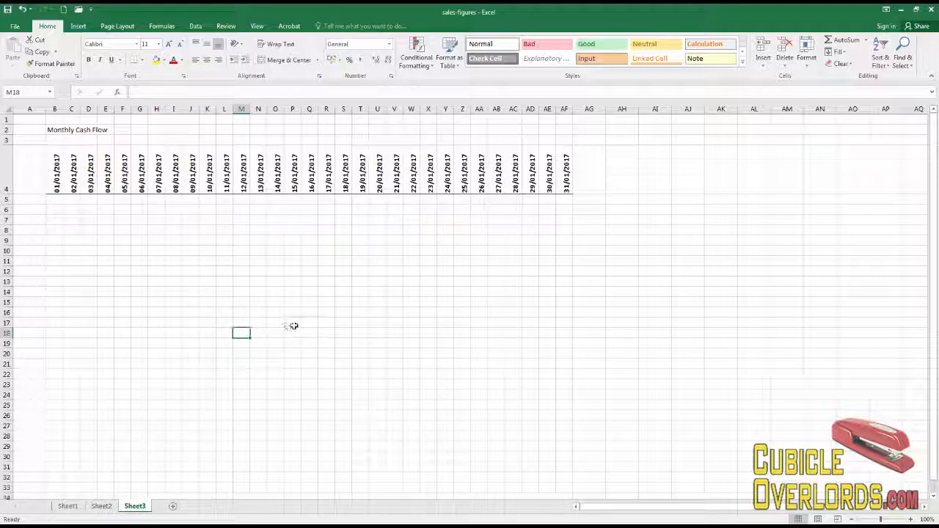
Step: Copy the sales volume for location 105 on Sheet2 and review the Paste Special options without pasting
left_click(101, 506)
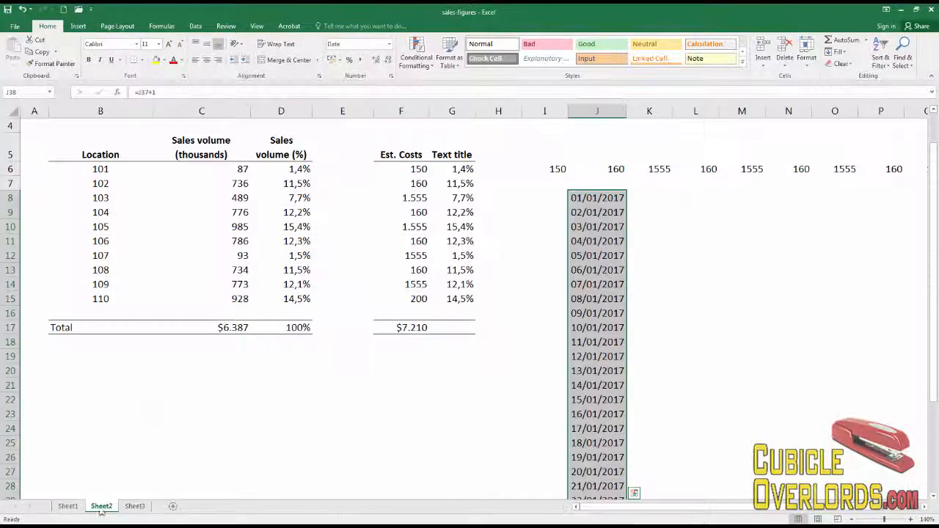
left_click(176, 225)
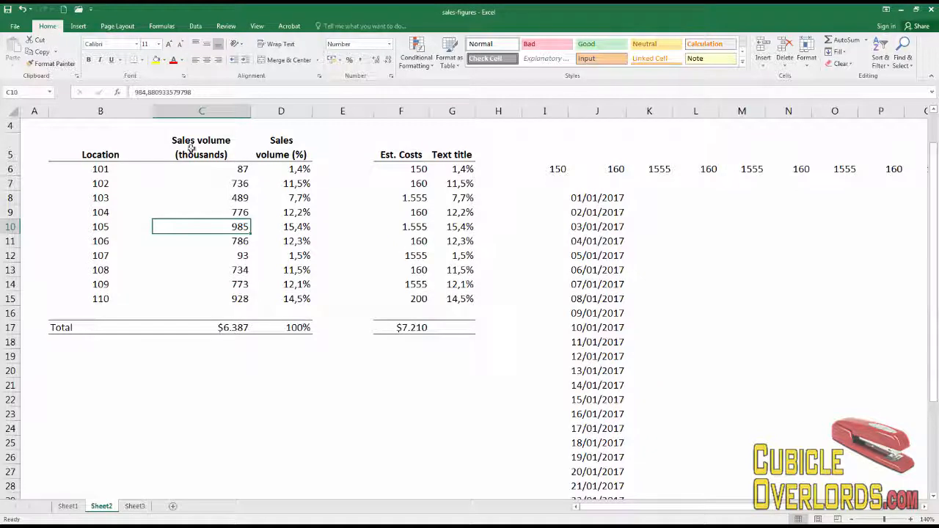
left_click(28, 42)
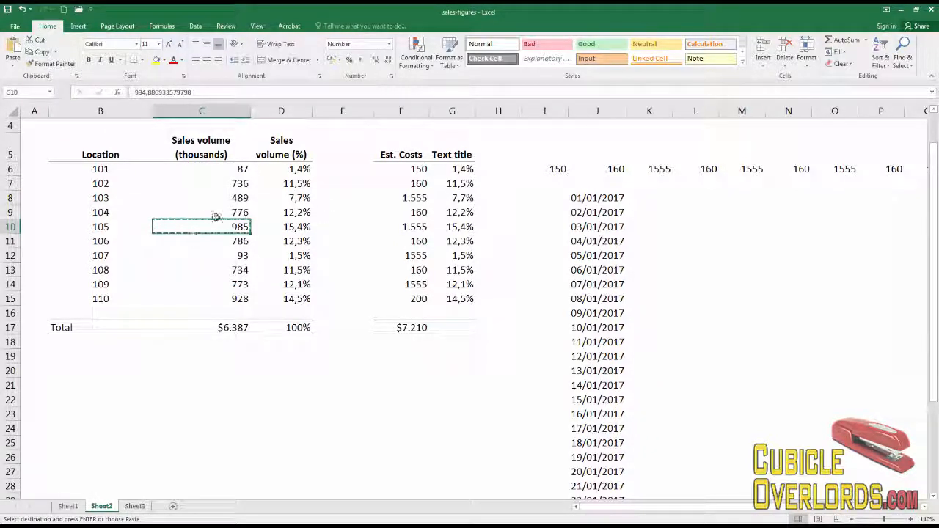
left_click(12, 63)
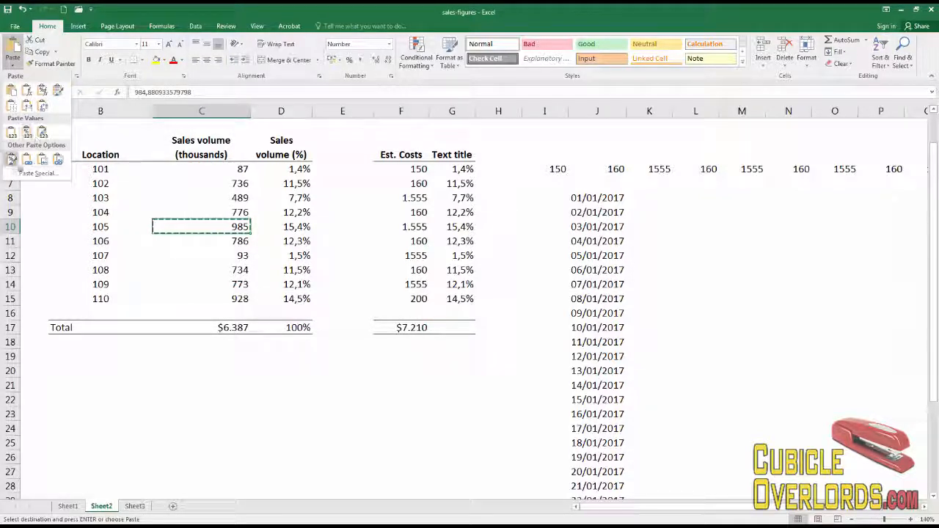
left_click(37, 173)
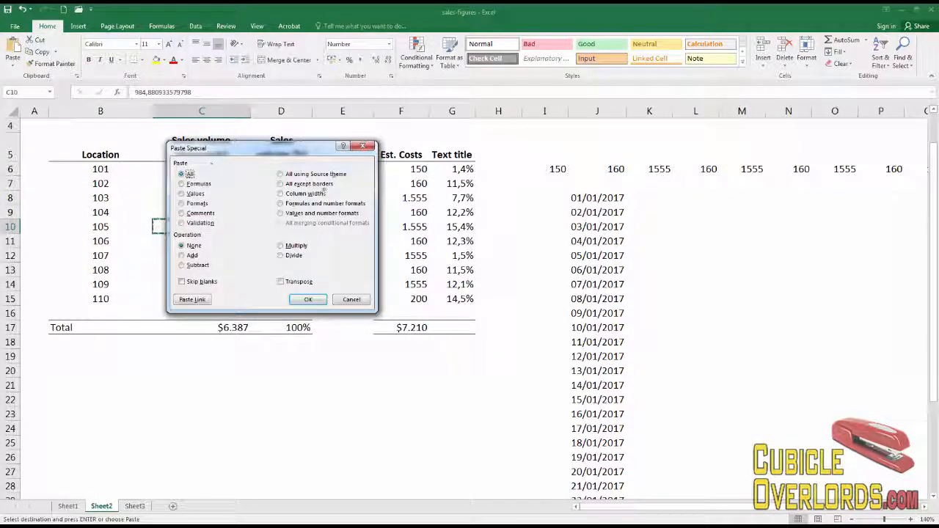
left_click(352, 299)
left_click(214, 195)
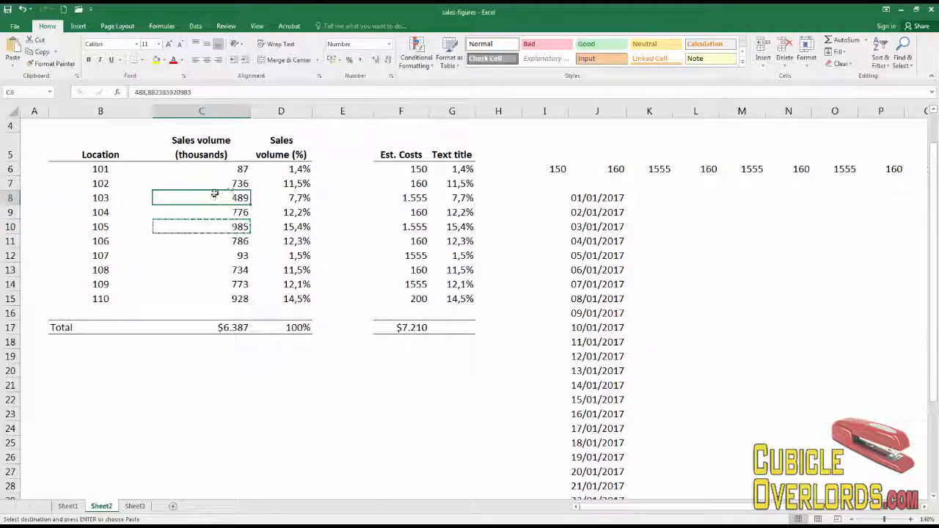